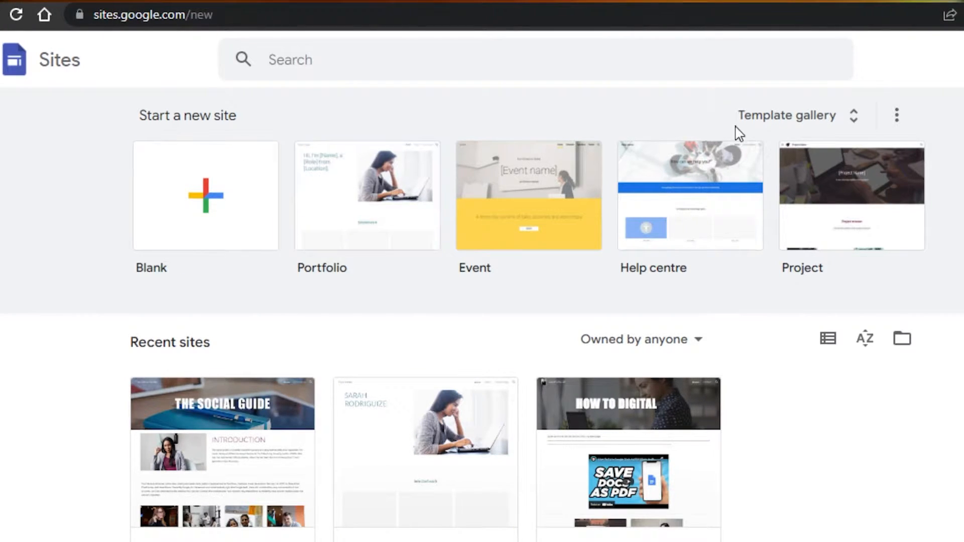
# Step: Open The Social Guide site from the recent sites for editing
pyautogui.click(894, 59)
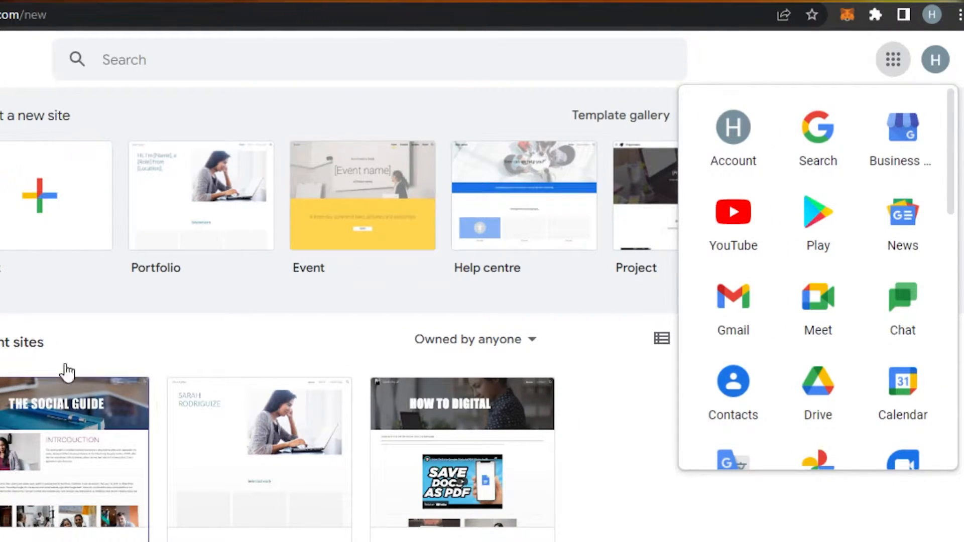
pyautogui.click(5, 472)
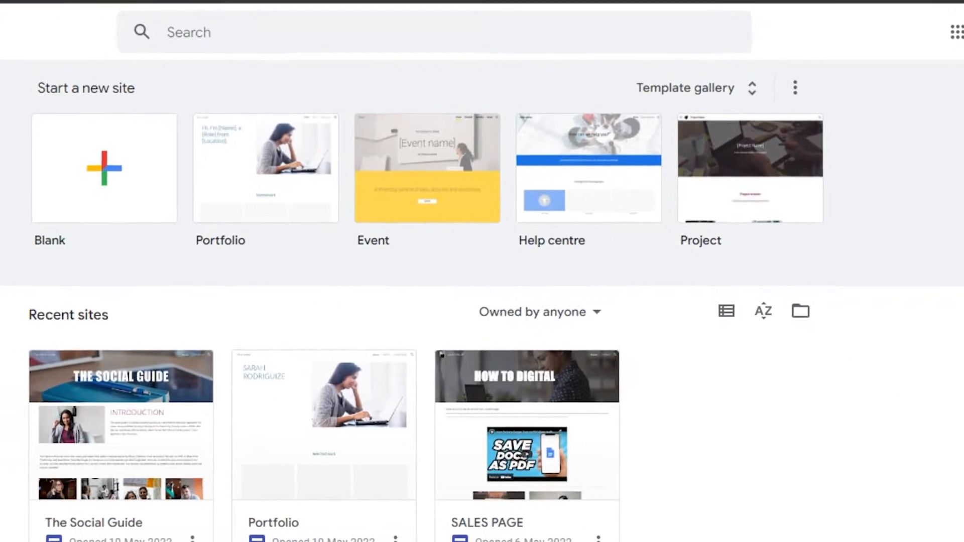
pyautogui.scroll(-1, 482, 301)
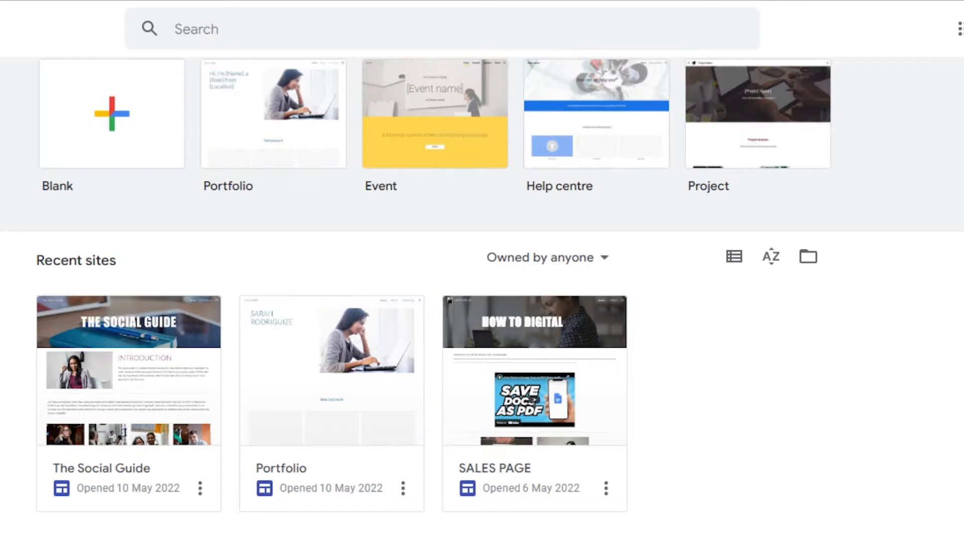
pyautogui.scroll(1, 482, 301)
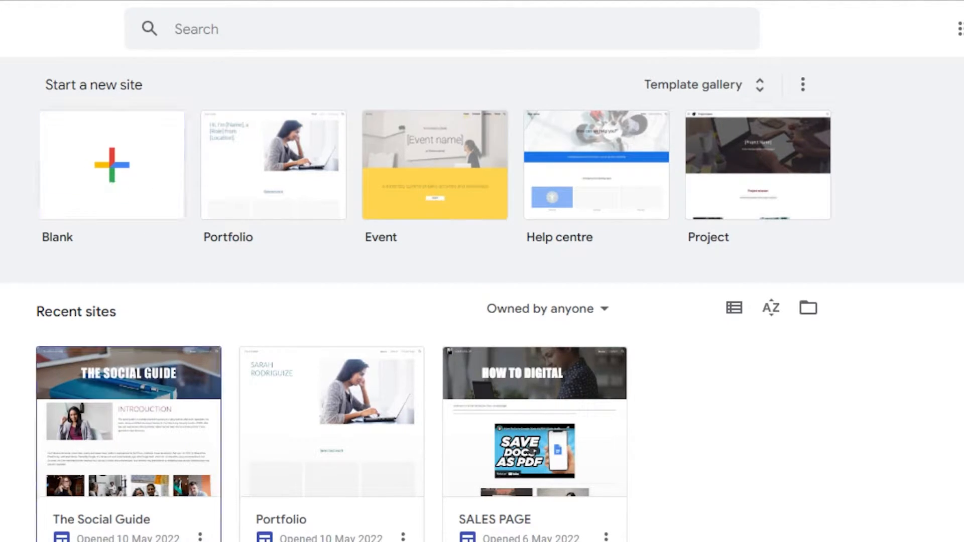
pyautogui.click(141, 454)
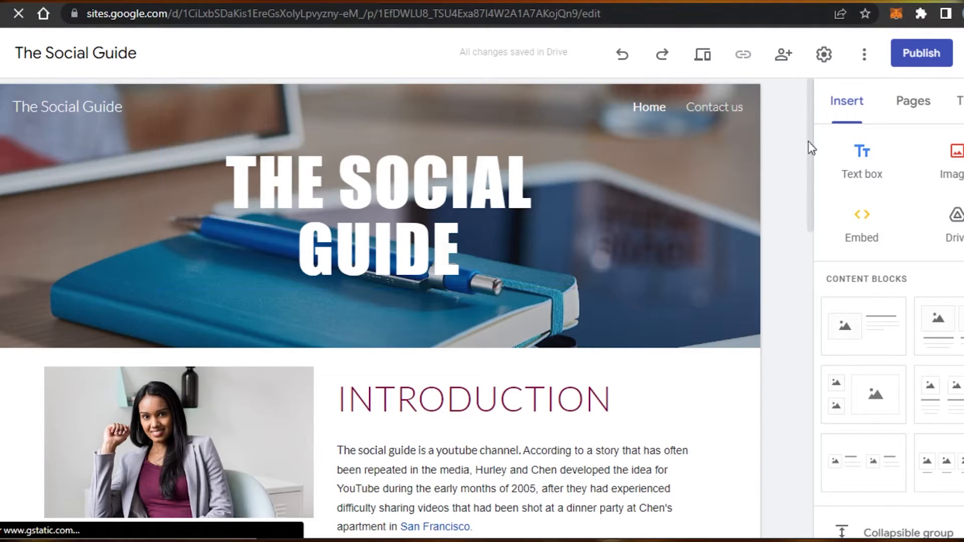
# Step: Open the existing Contact us page from the site's page list
pyautogui.moveTo(813, 126); pyautogui.dragTo(840, 360)
pyautogui.moveTo(812, 401); pyautogui.dragTo(809, 112)
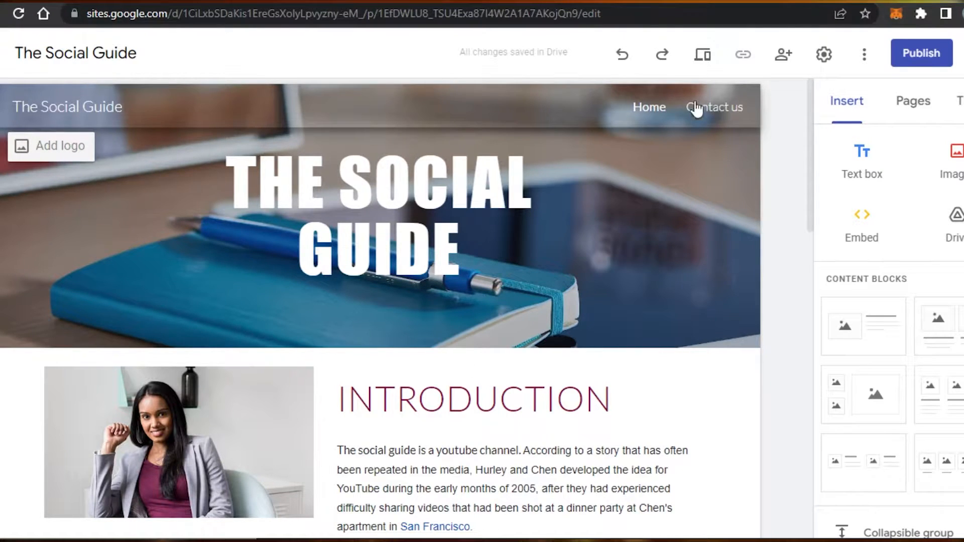
pyautogui.moveTo(809, 125)
pyautogui.mouseDown()
pyautogui.moveTo(821, 221)
pyautogui.moveTo(792, 125)
pyautogui.mouseUp()
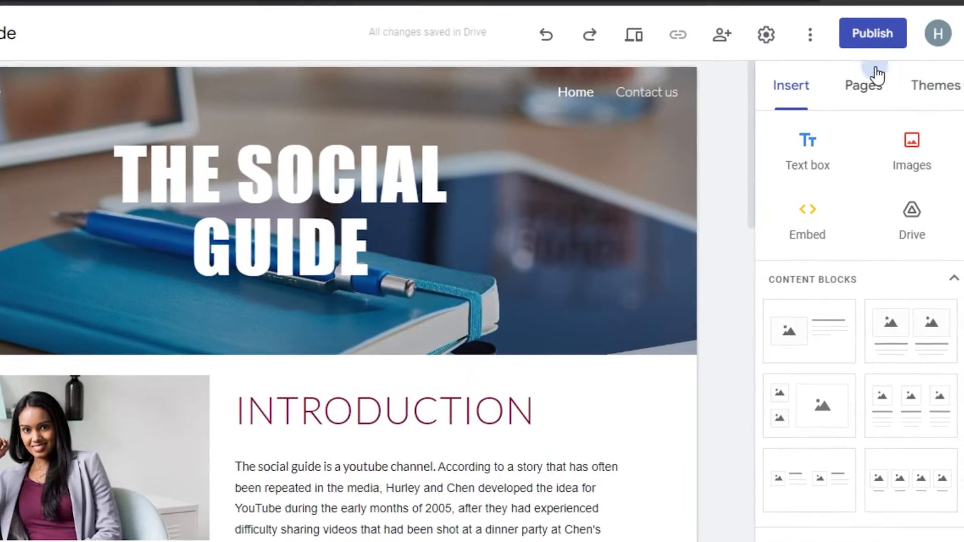
pyautogui.click(918, 102)
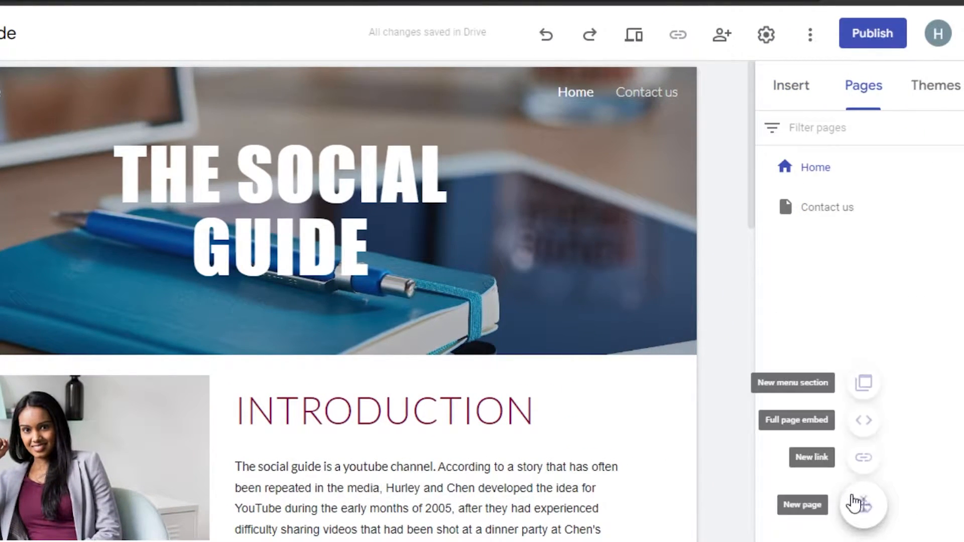
pyautogui.click(859, 504)
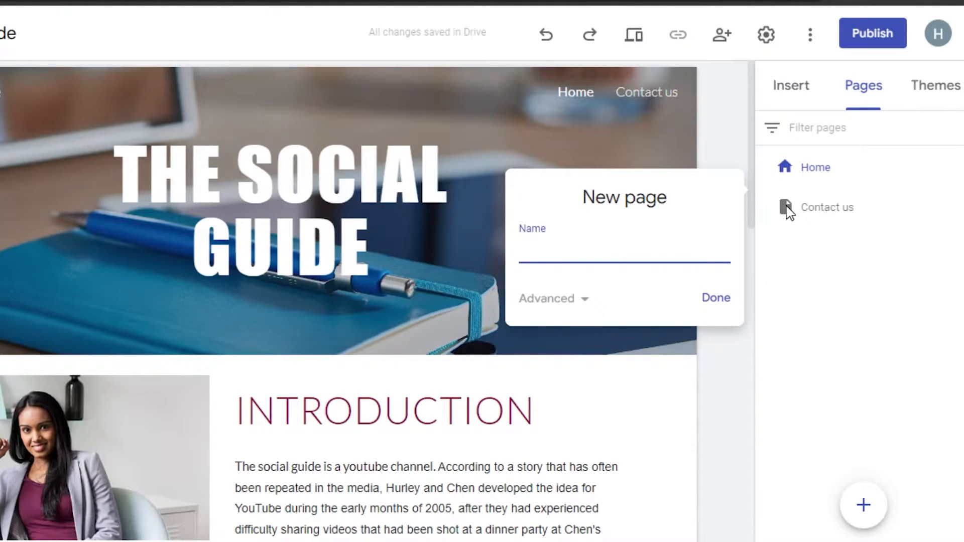
pyautogui.click(813, 210)
pyautogui.click(784, 210)
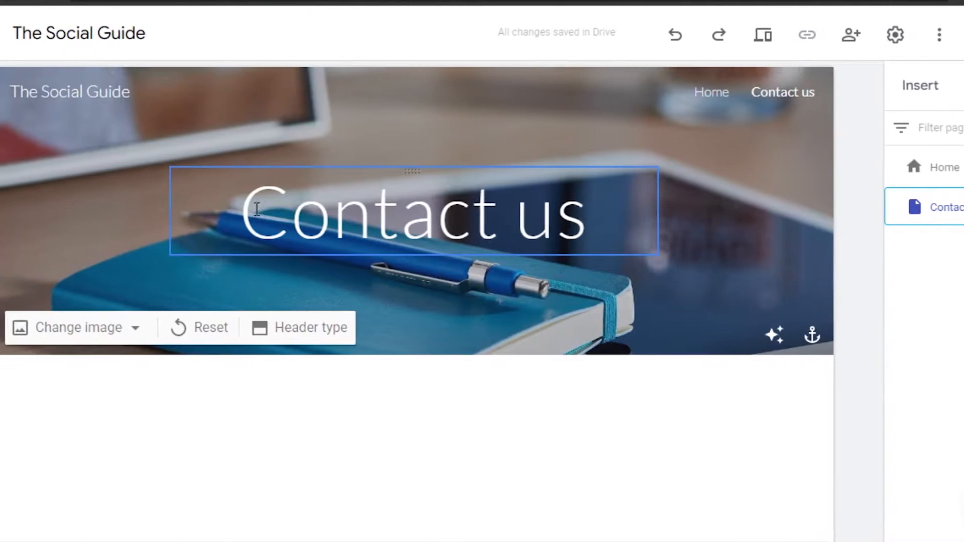
# Step: Make the entire "Contact us" heading in the page's header banner bold
pyautogui.moveTo(272, 81)
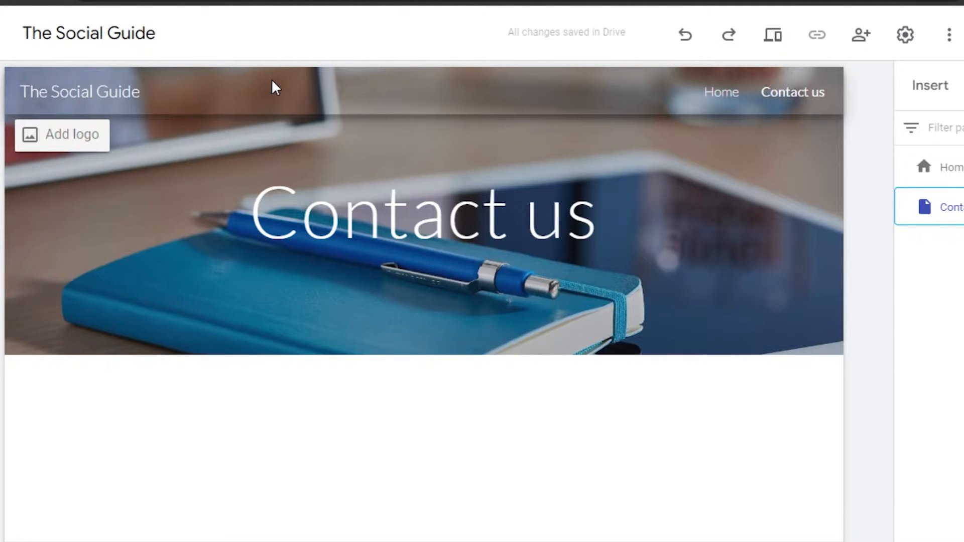
pyautogui.moveTo(140, 182)
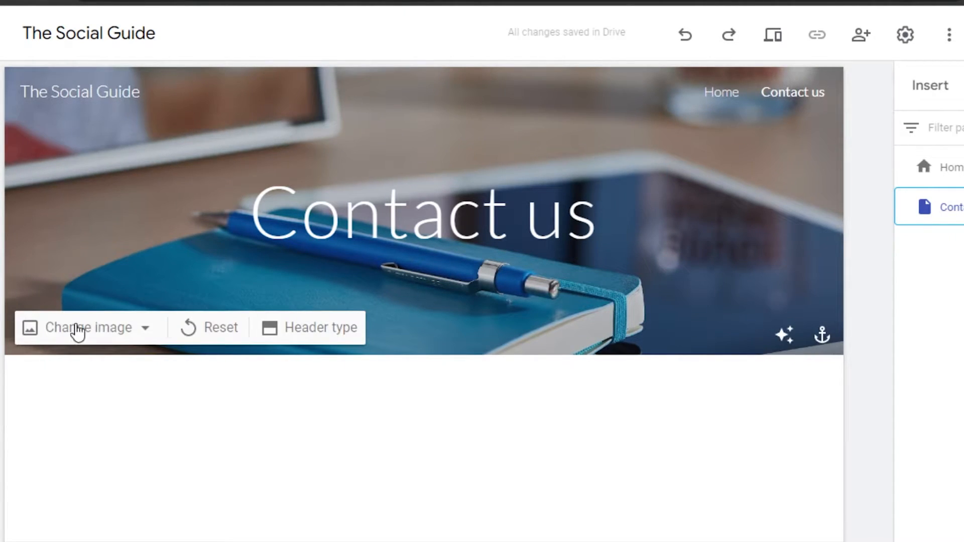
pyautogui.click(431, 215)
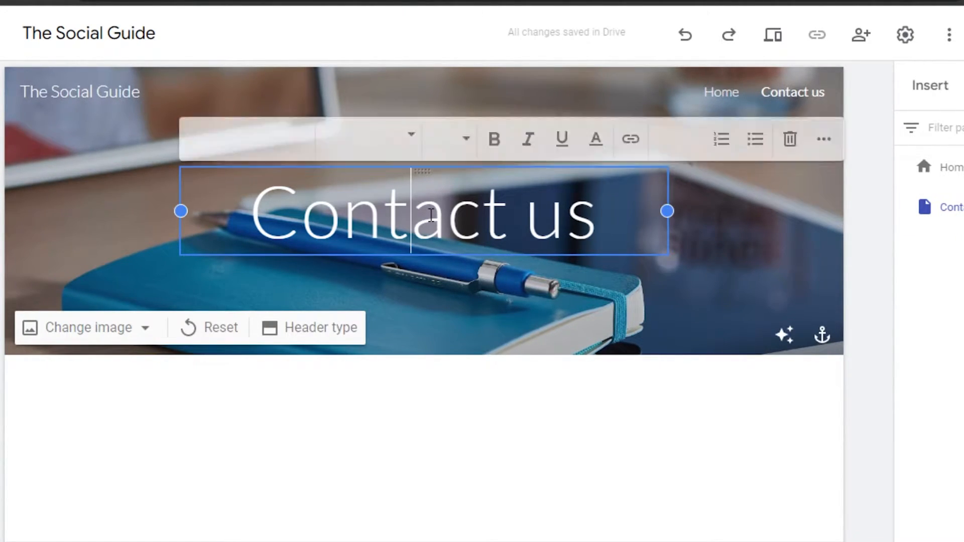
pyautogui.click(486, 146)
pyautogui.moveTo(253, 216); pyautogui.dragTo(680, 217)
pyautogui.click(493, 145)
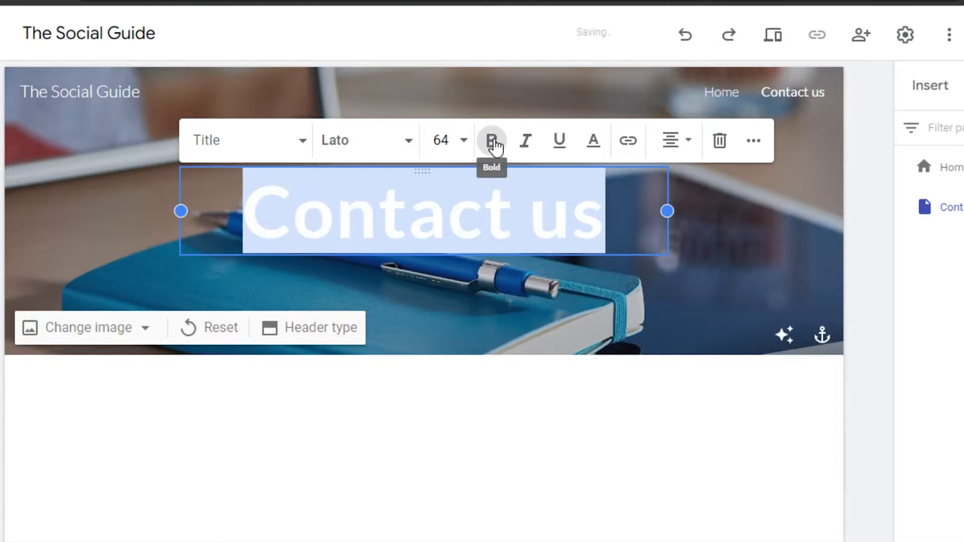
pyautogui.click(396, 149)
pyautogui.moveTo(396, 224)
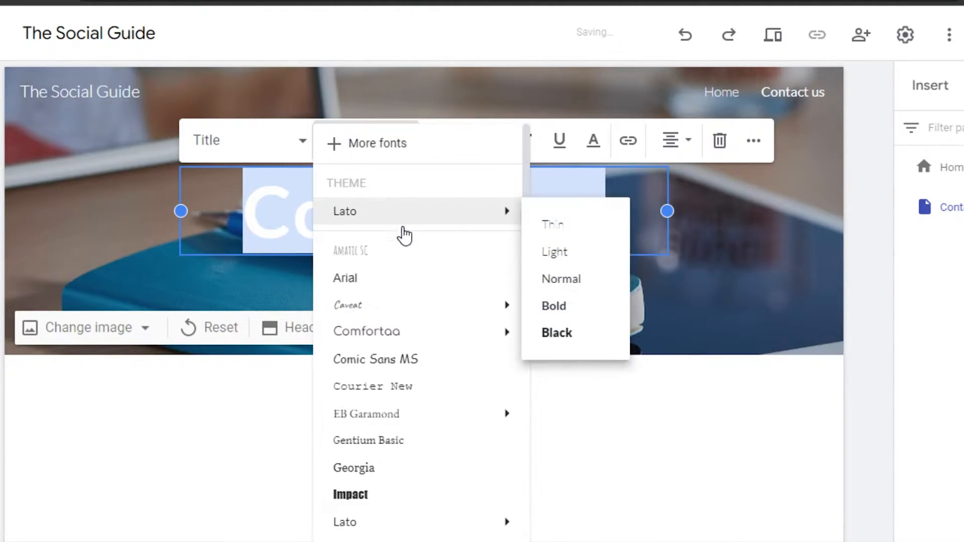
pyautogui.moveTo(482, 331)
pyautogui.click(878, 258)
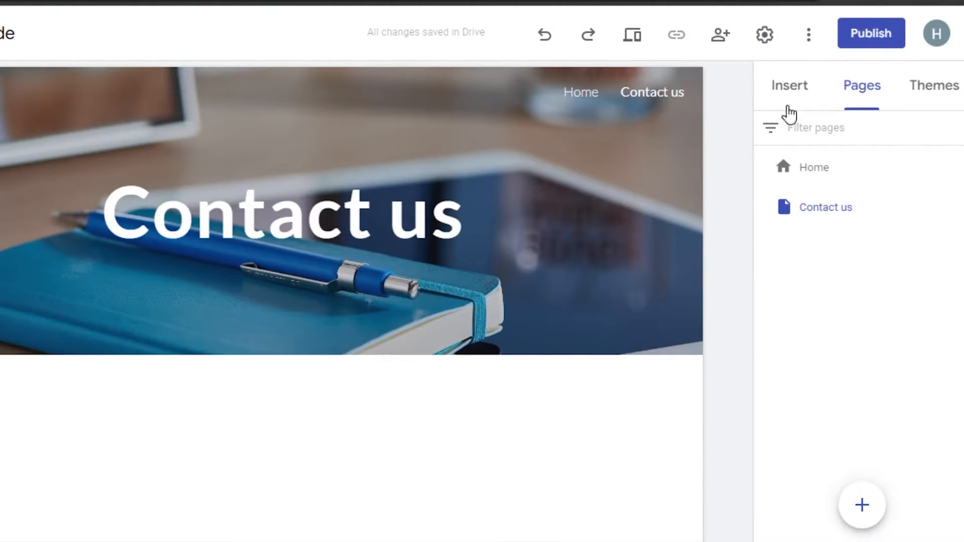
# Step: Look through the elements that can be inserted on the Contact us page and open the list of existing forms
pyautogui.click(795, 92)
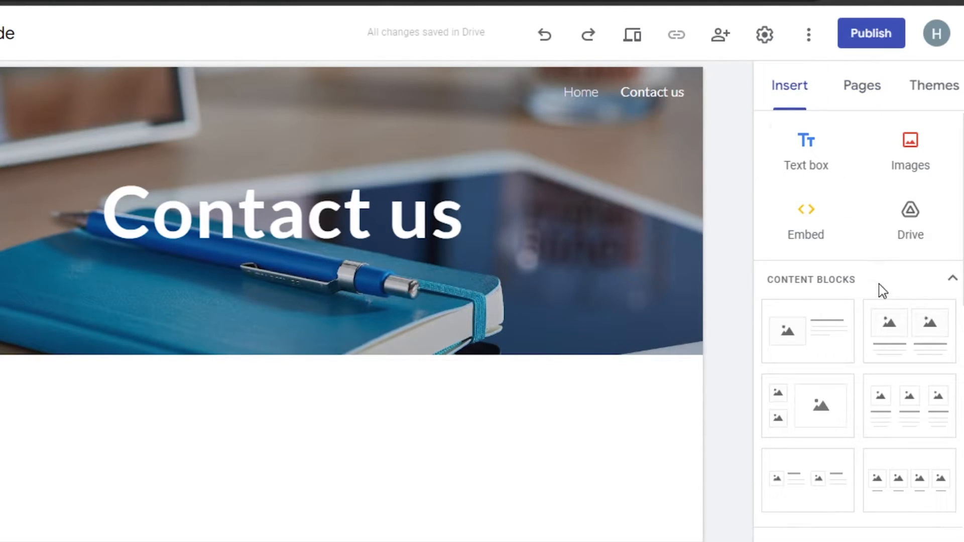
pyautogui.scroll(-5, 805, 166)
pyautogui.scroll(5, 805, 166)
pyautogui.scroll(-3, 806, 221)
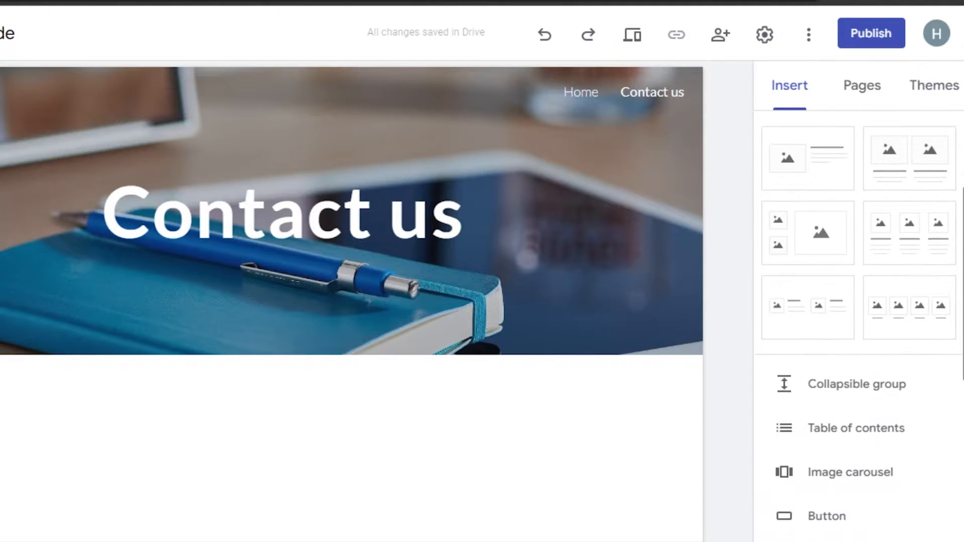
pyautogui.scroll(-5, 853, 256)
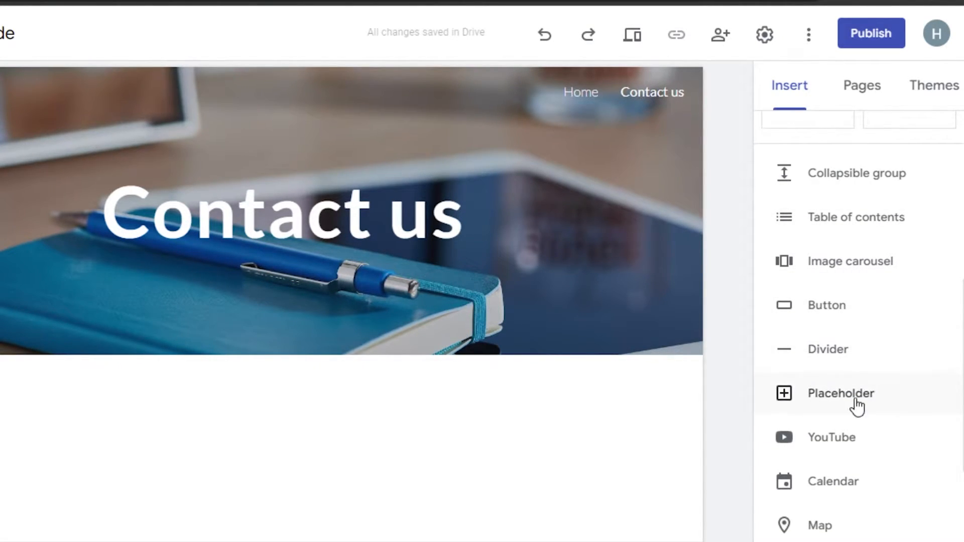
pyautogui.scroll(-4, 846, 295)
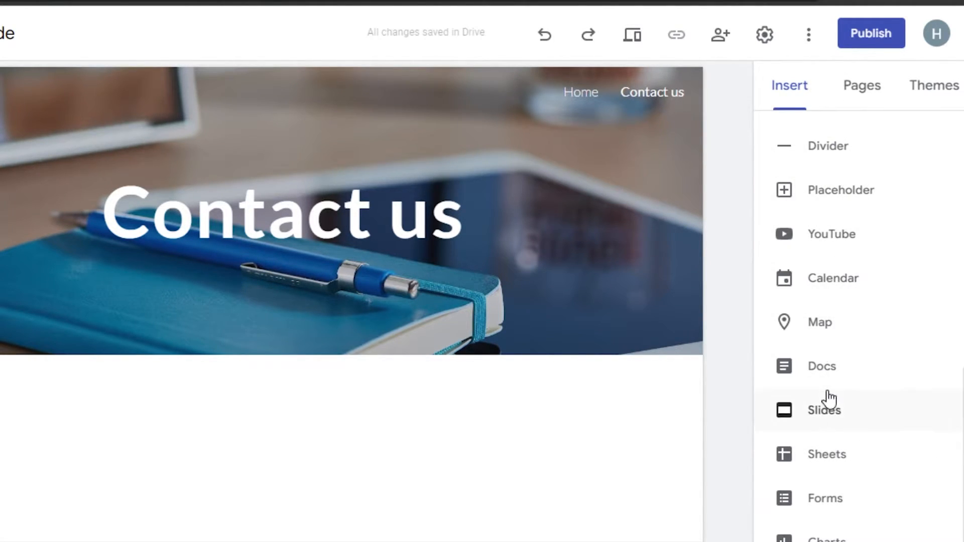
pyautogui.click(811, 499)
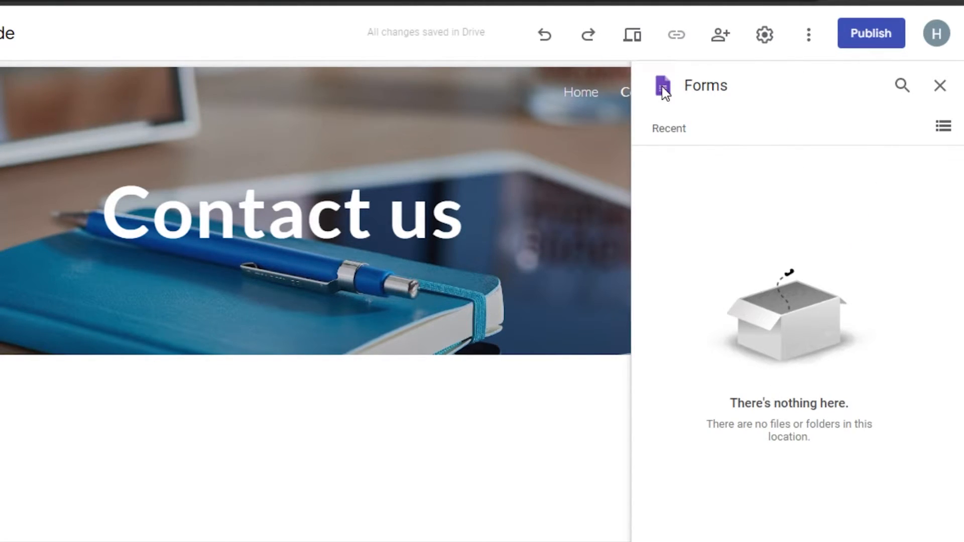
# Step: Switch to Google Forms, create a form from the Contact Information template and review its questions
pyautogui.click(201, 1)
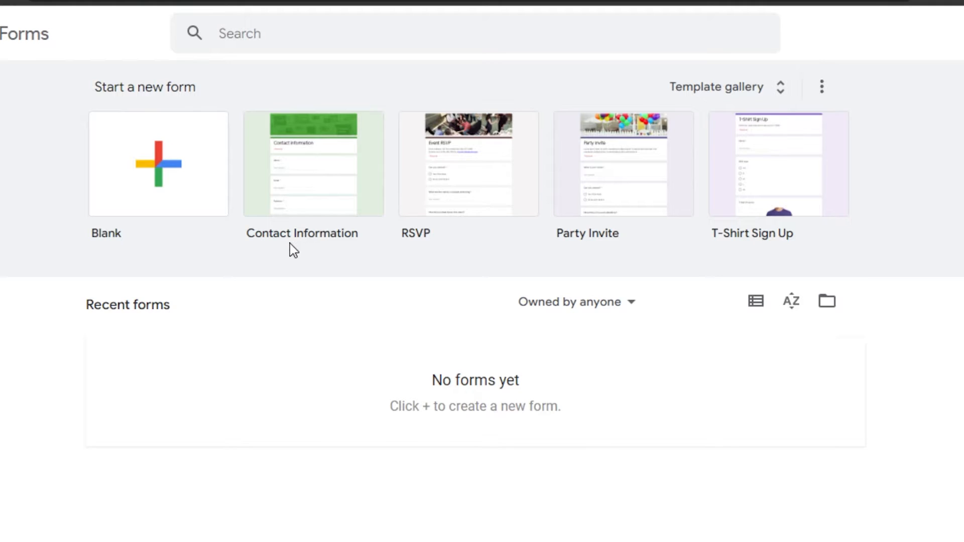
pyautogui.click(320, 162)
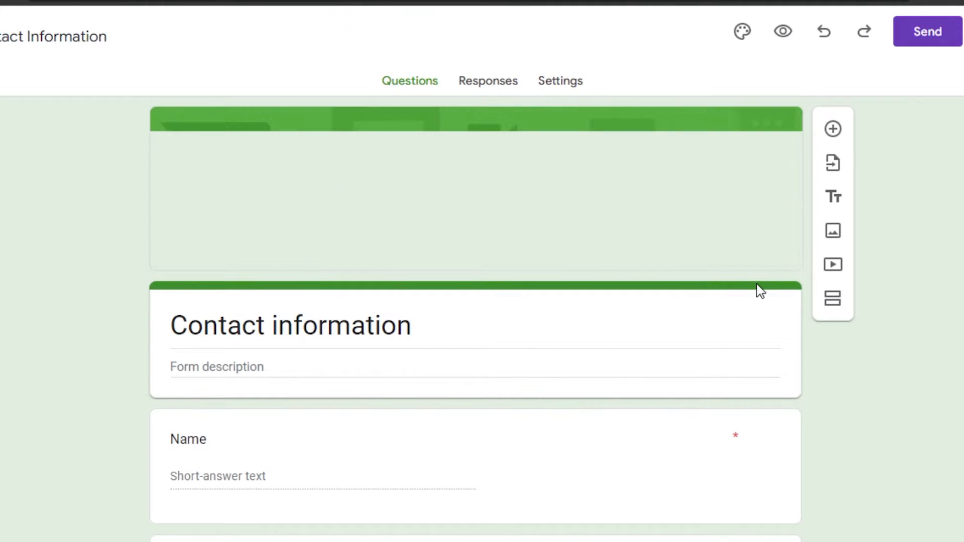
pyautogui.scroll(-7, 476, 321)
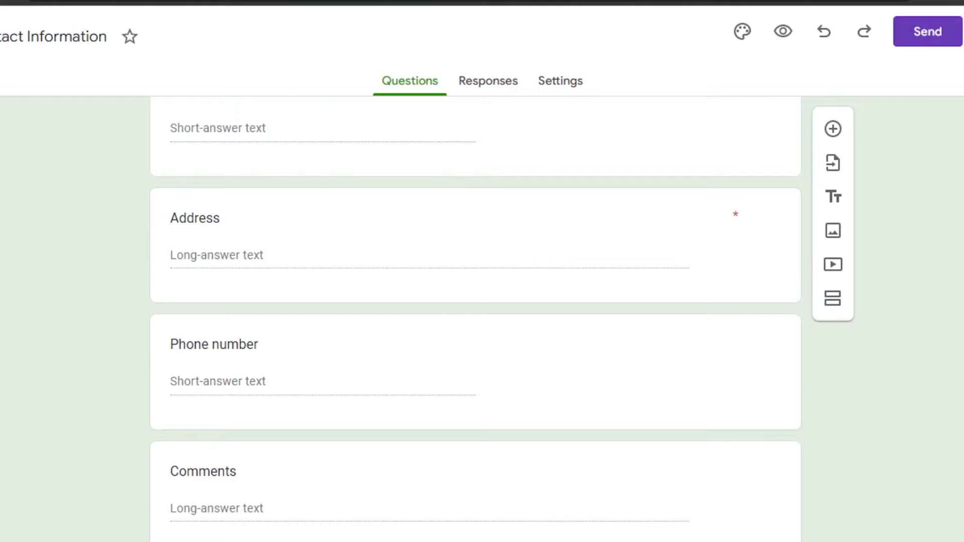
pyautogui.scroll(1, 476, 306)
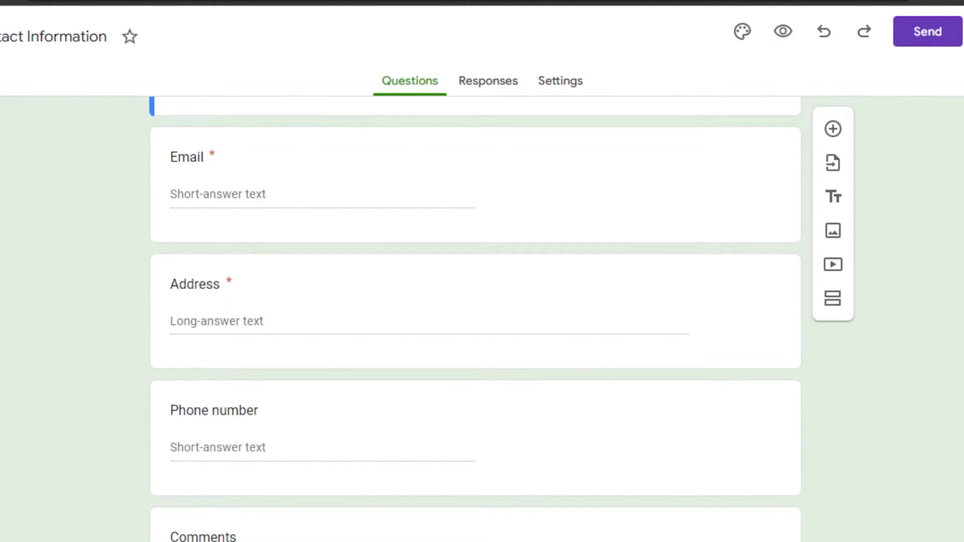
pyautogui.scroll(6, 476, 306)
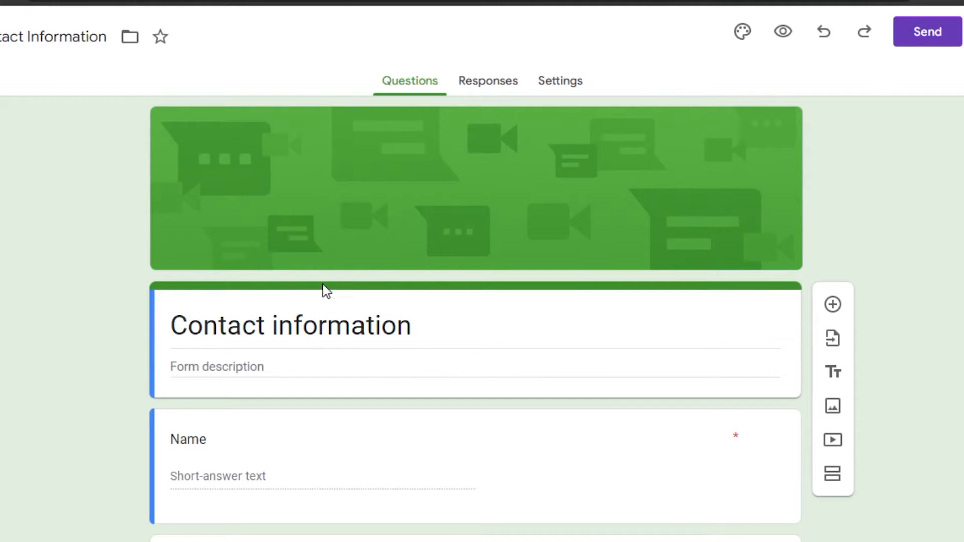
pyautogui.scroll(-2, 457, 263)
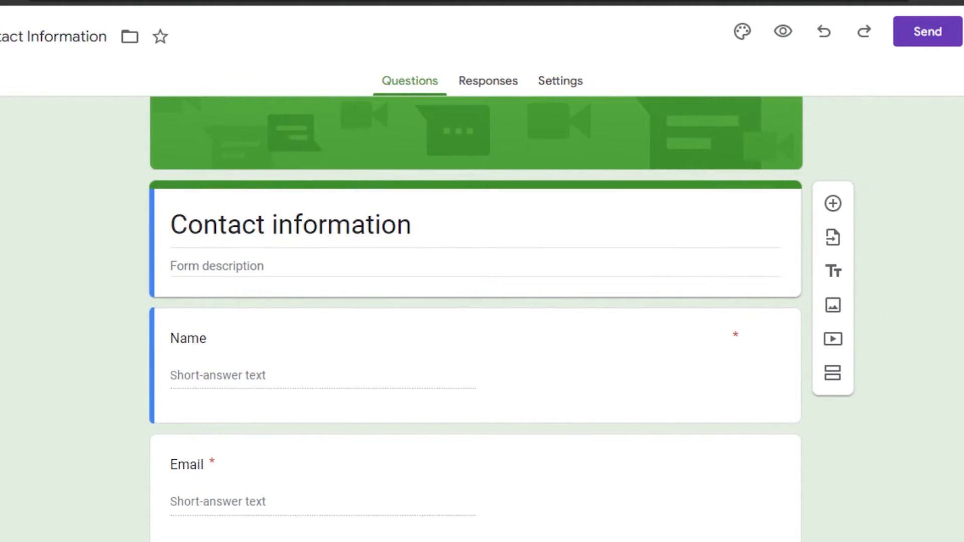
pyautogui.scroll(-8, 388, 399)
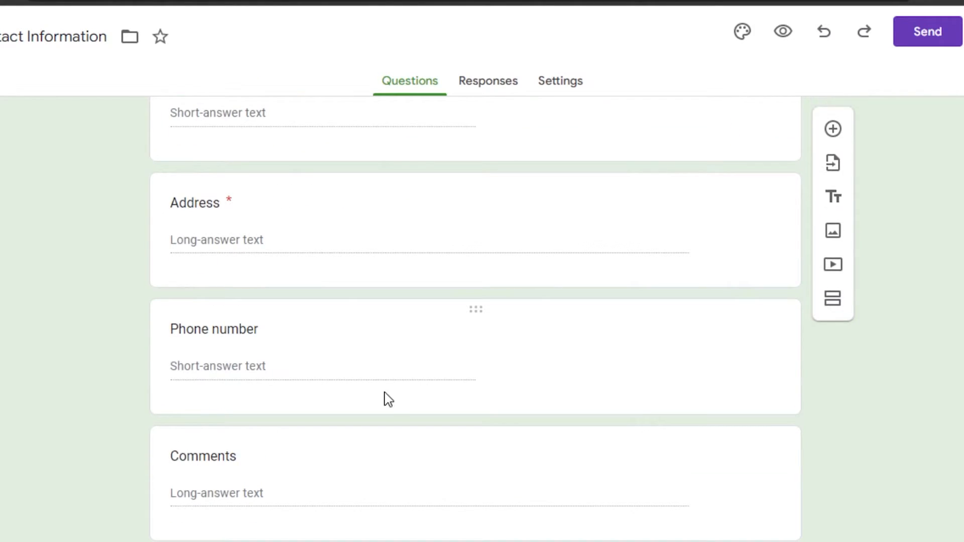
pyautogui.scroll(-1, 763, 271)
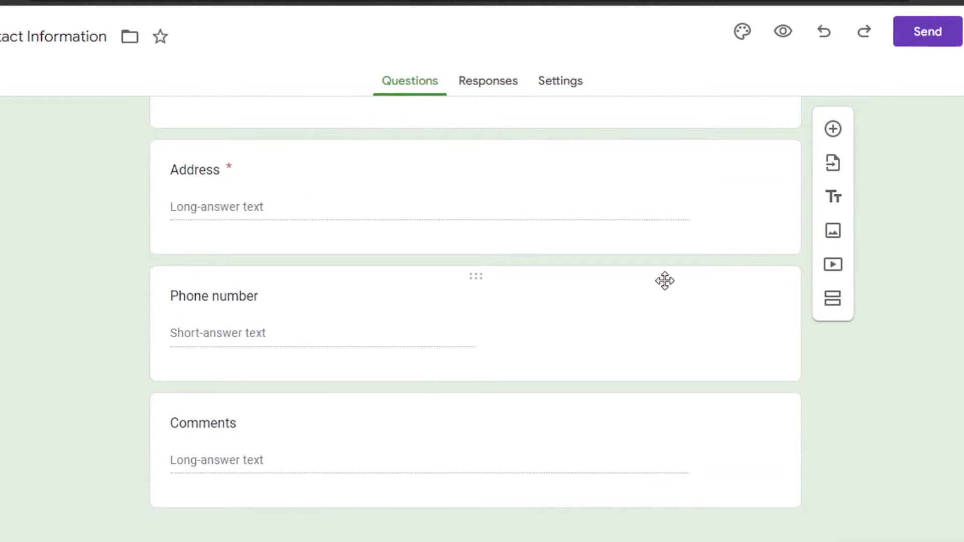
# Step: Add the question "Are you a Subscriber?" above the Name question and set its answer type to Checkboxes
pyautogui.click(833, 130)
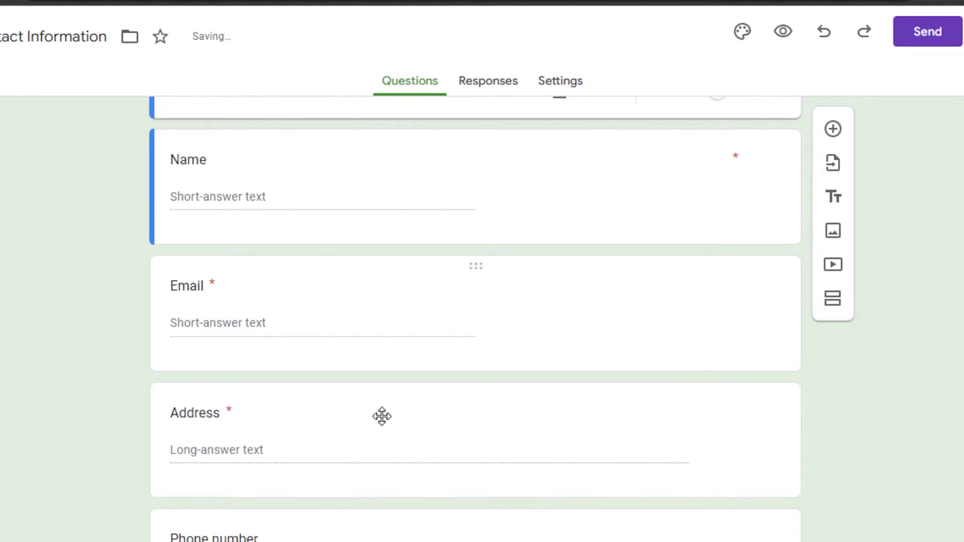
pyautogui.scroll(5, 475, 319)
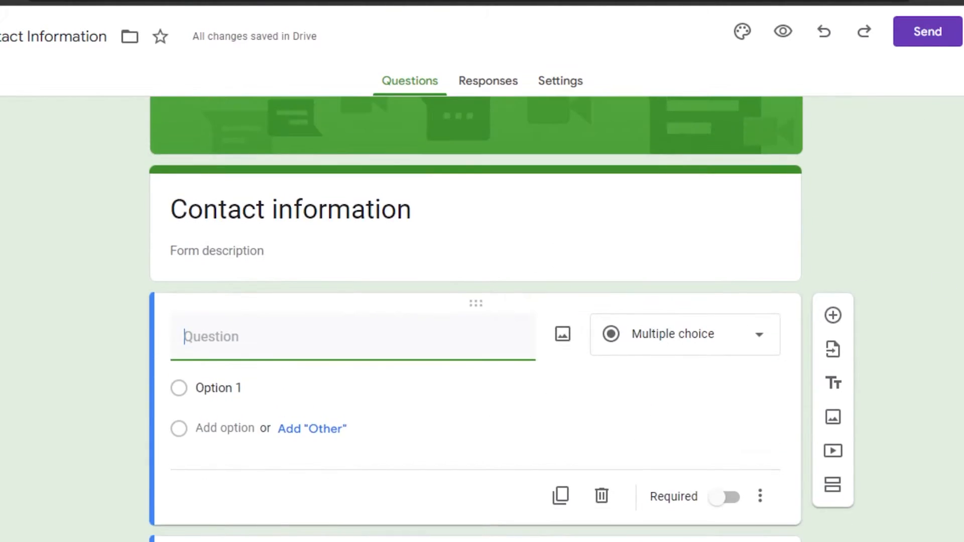
pyautogui.scroll(-2, 475, 319)
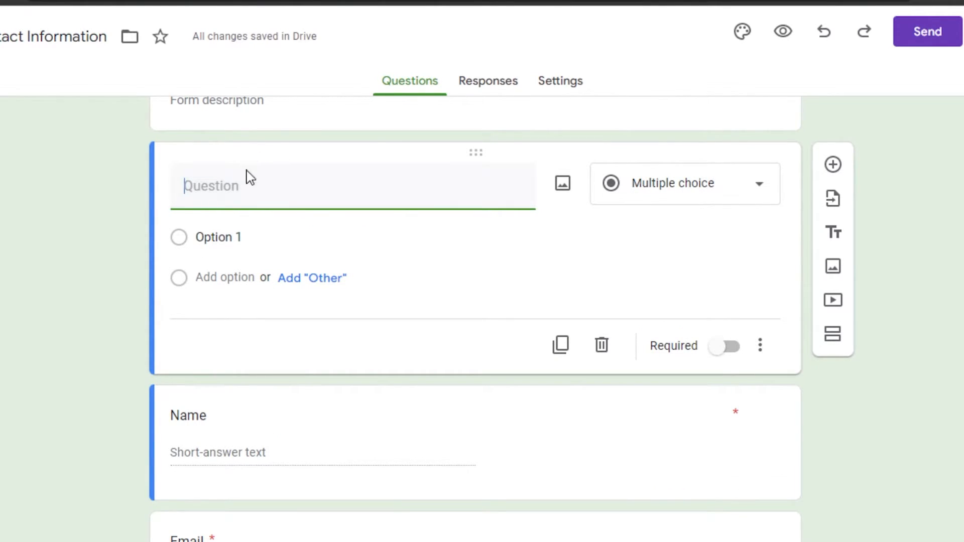
pyautogui.write('Are you a Subscriber?')
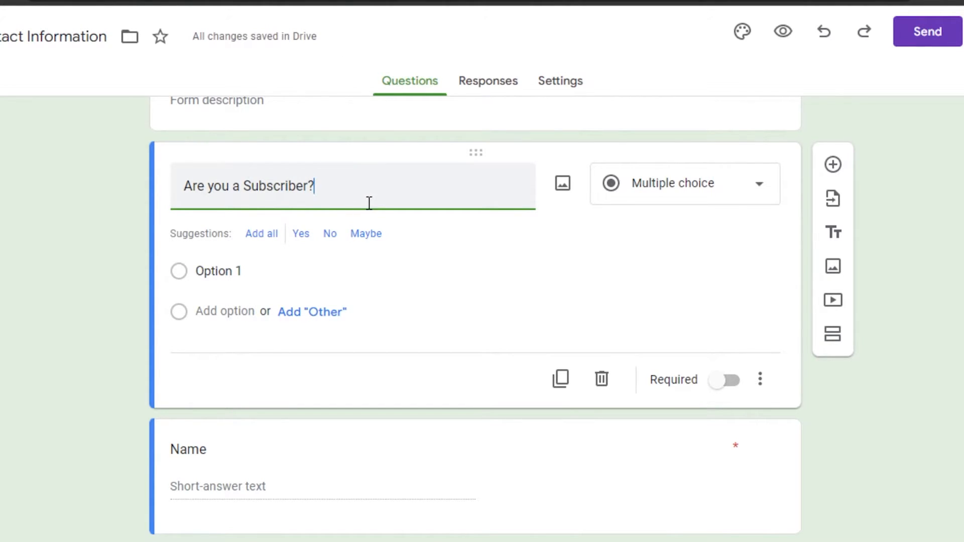
pyautogui.click(637, 193)
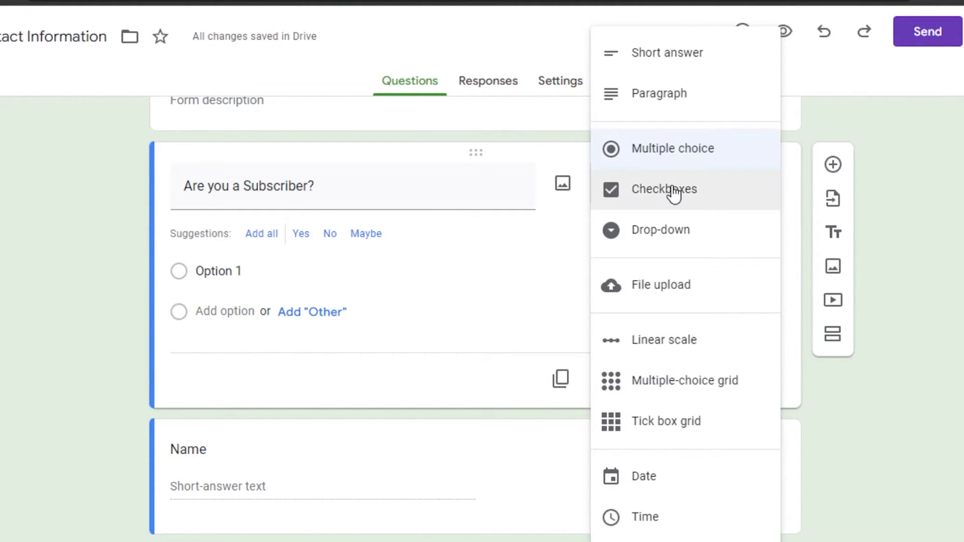
pyautogui.click(677, 208)
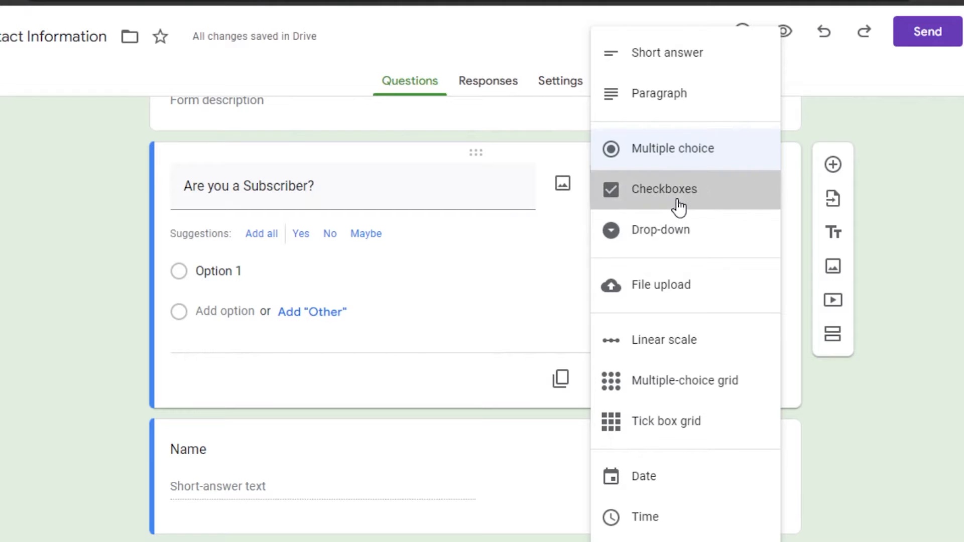
# Step: Give the "Are you a Subscriber?" question the options Yes and No and move it below the Comments question
pyautogui.click(234, 243)
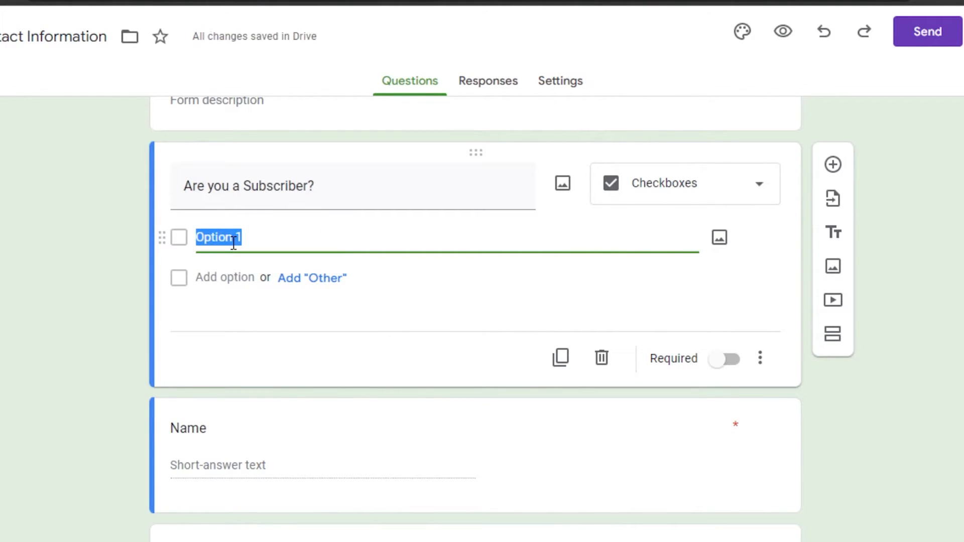
pyautogui.press('BackSpace')
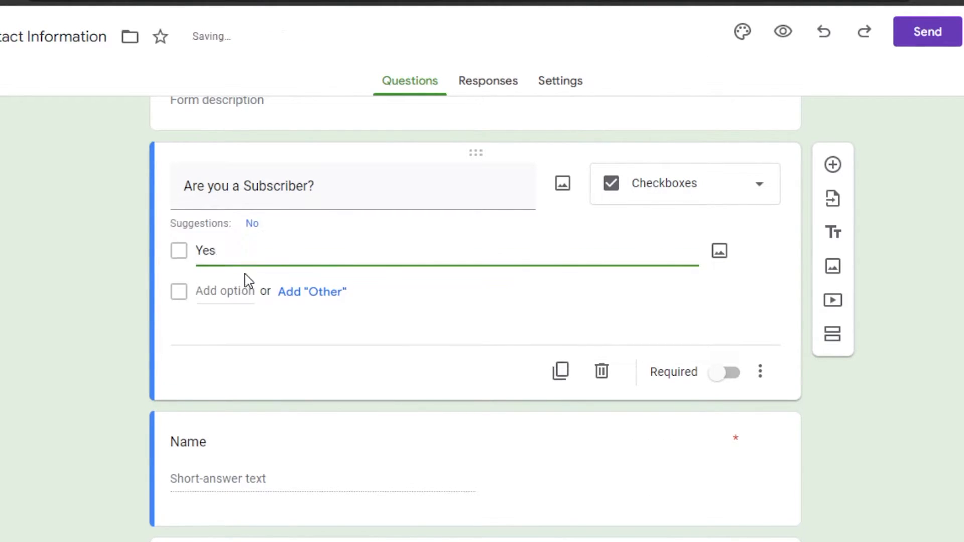
pyautogui.click(291, 291)
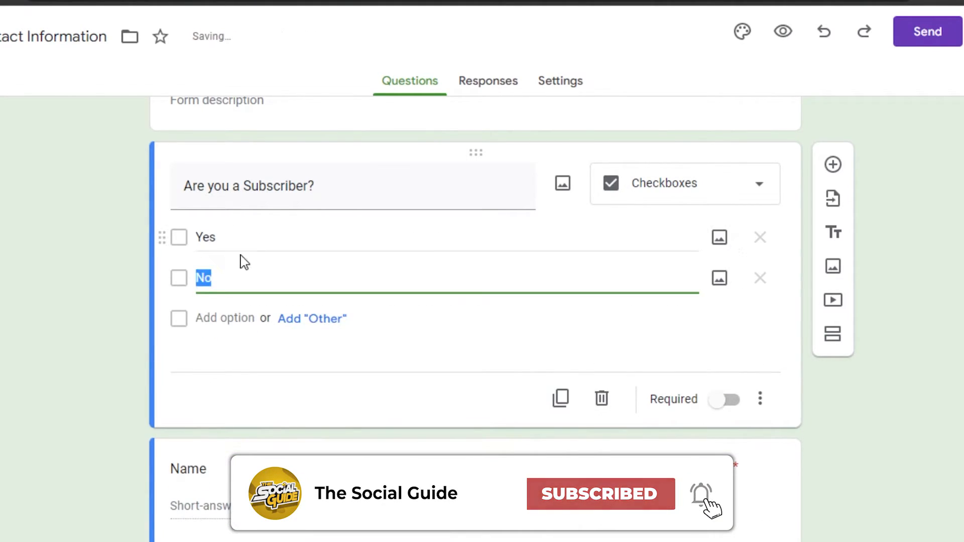
pyautogui.click(922, 399)
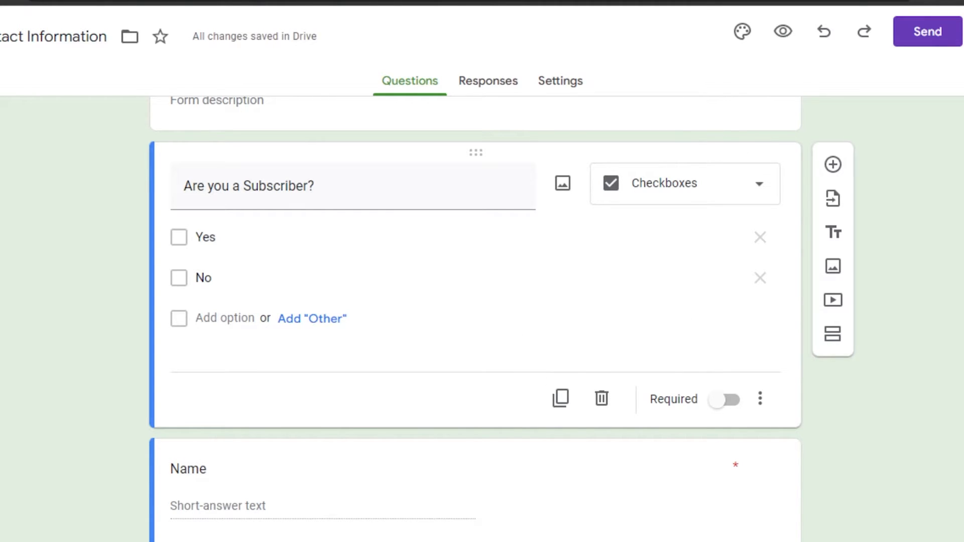
pyautogui.moveTo(499, 150); pyautogui.dragTo(430, 347)
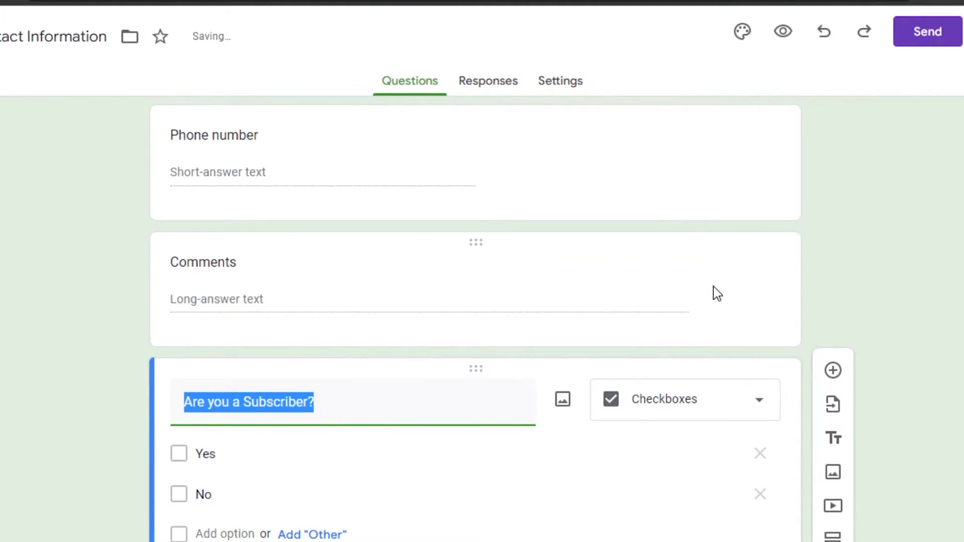
# Step: Delete the Phone number and Address questions from the form
pyautogui.scroll(3, 482, 401)
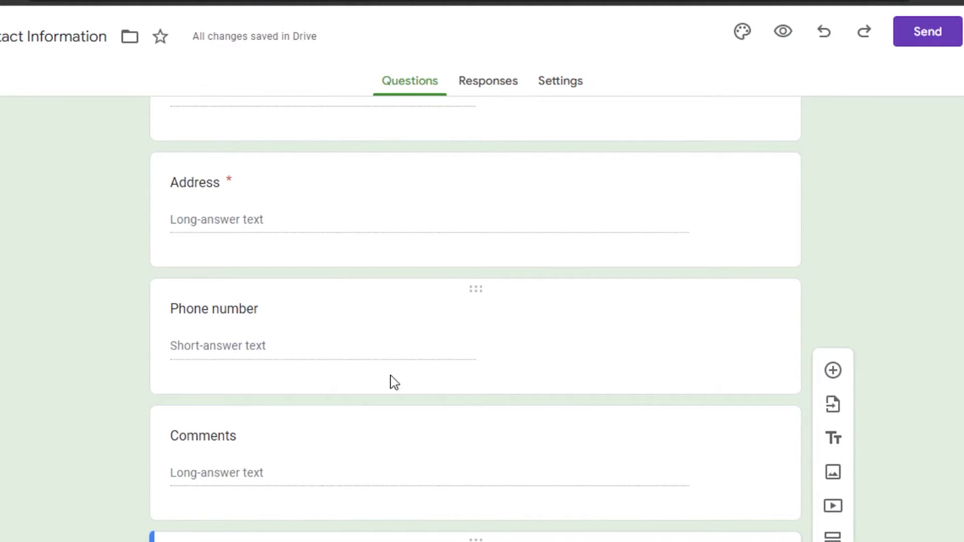
pyautogui.click(650, 324)
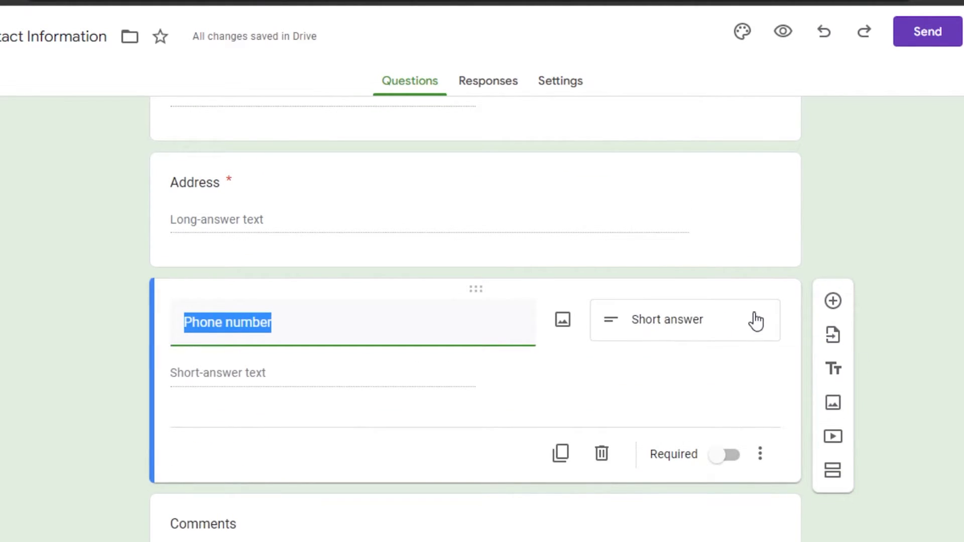
pyautogui.click(602, 453)
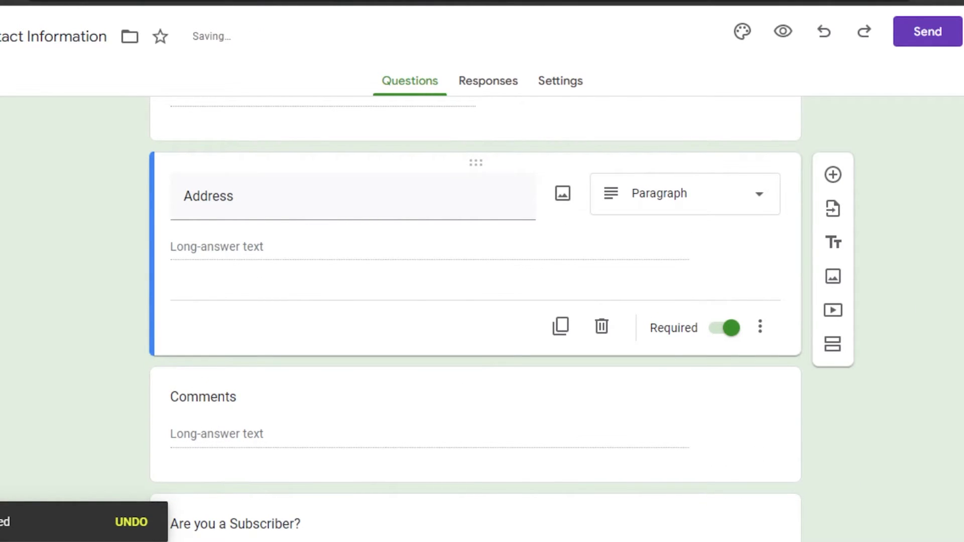
pyautogui.click(602, 326)
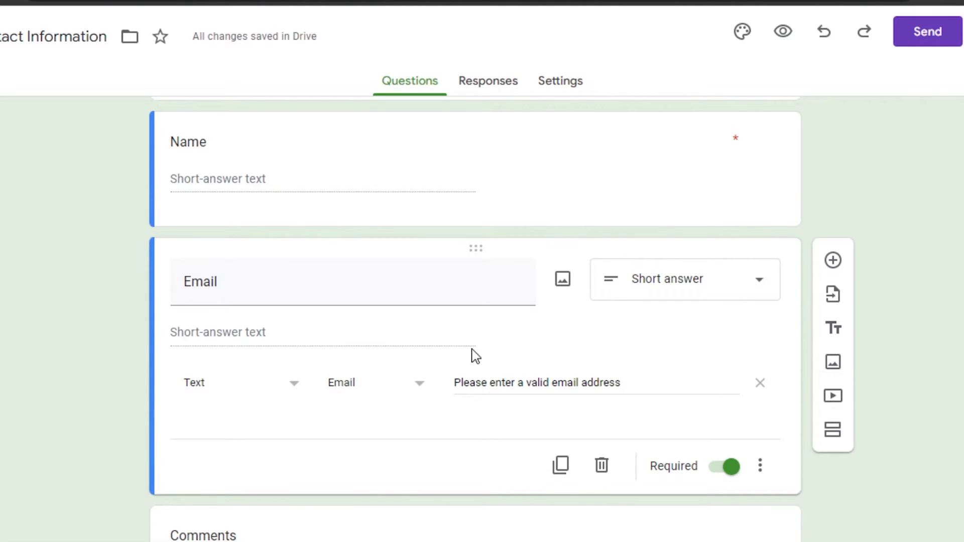
# Step: Add a new section directly after the Email question and review how the form is divided
pyautogui.scroll(-2, 891, 377)
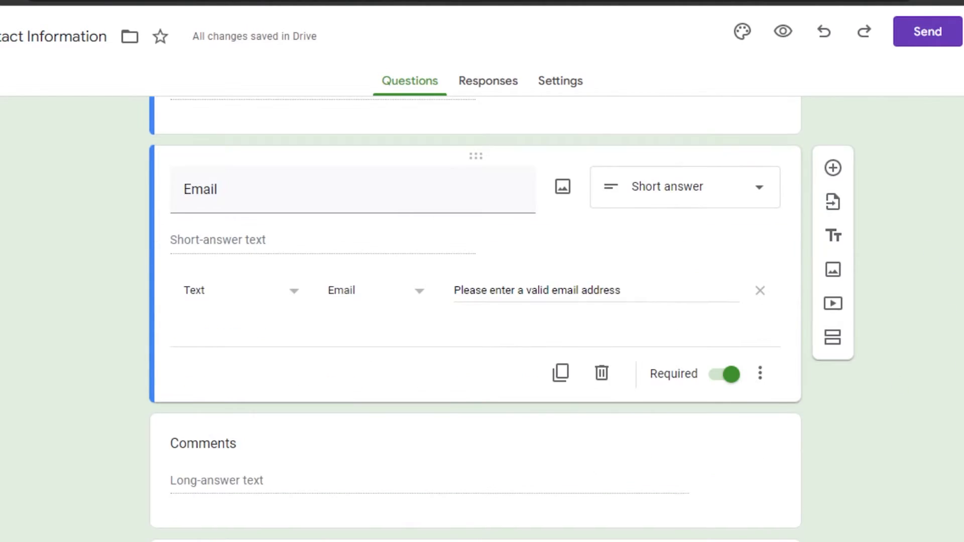
pyautogui.scroll(-4, 476, 320)
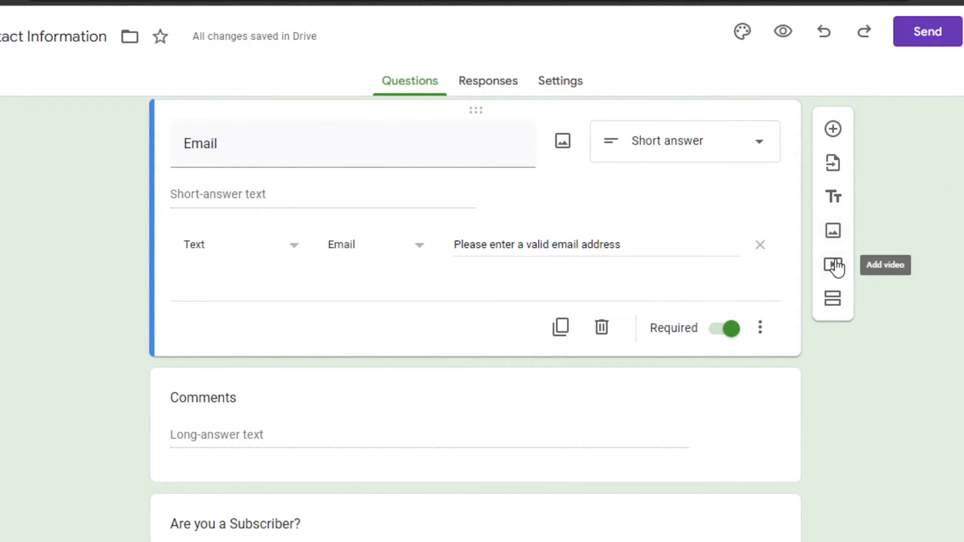
pyautogui.click(832, 304)
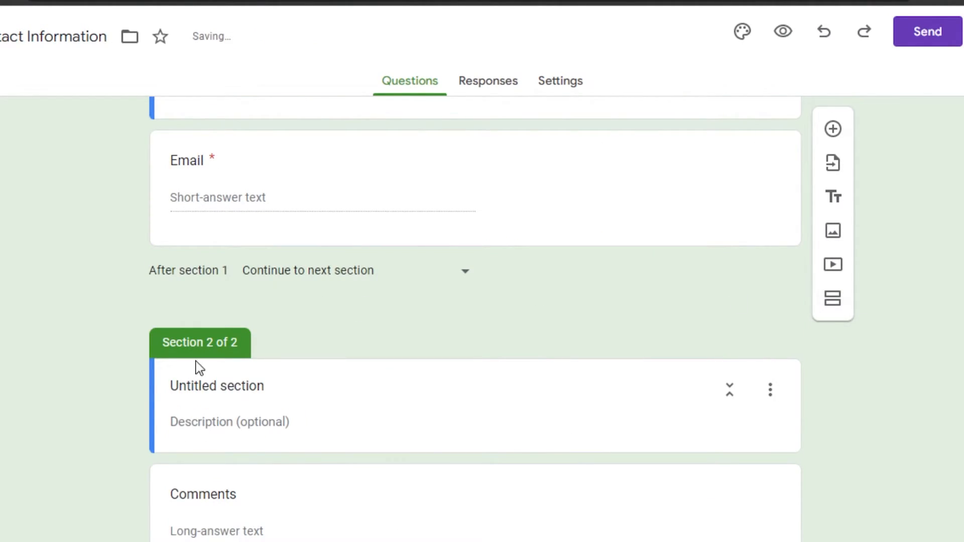
pyautogui.scroll(5, 475, 320)
pyautogui.scroll(-5, 475, 320)
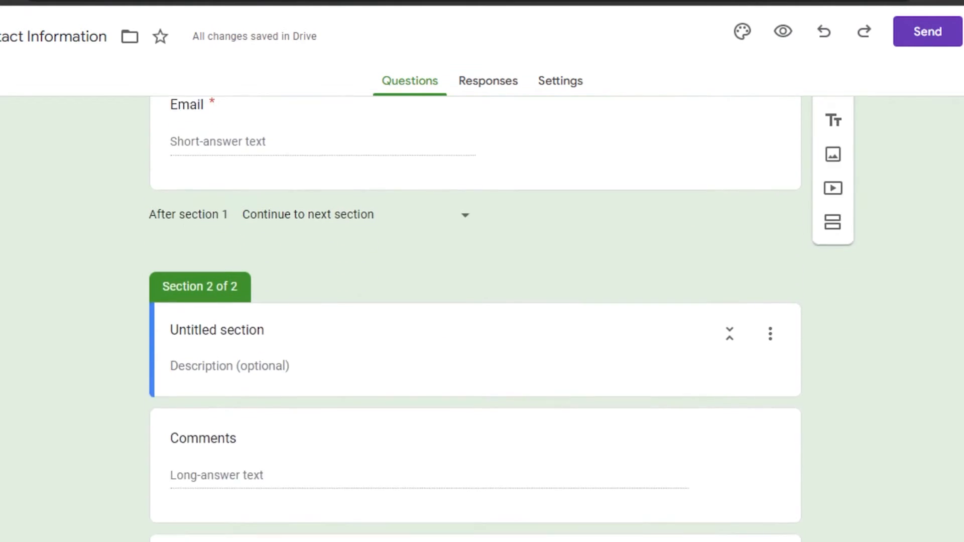
pyautogui.scroll(4, 475, 319)
pyautogui.scroll(1, 475, 319)
pyautogui.scroll(-4, 475, 319)
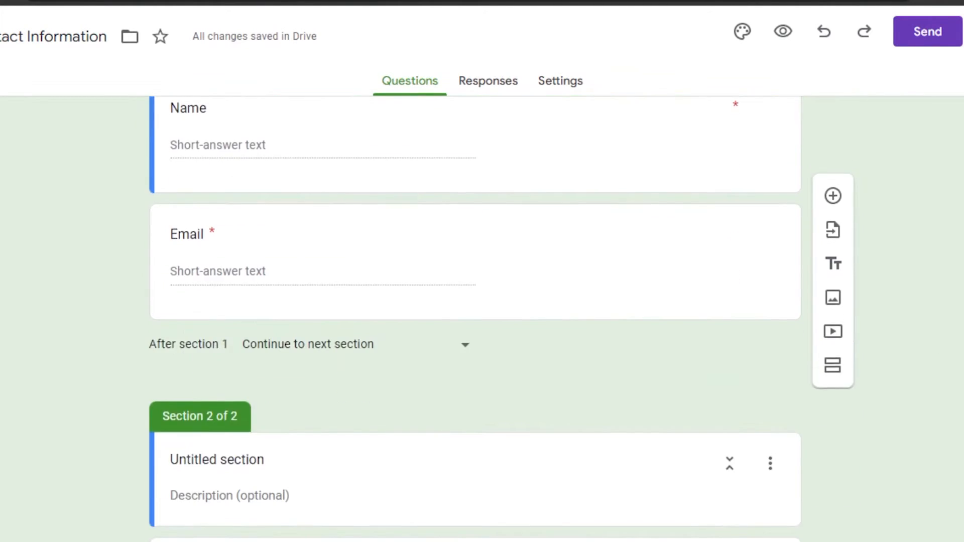
pyautogui.scroll(3, 475, 319)
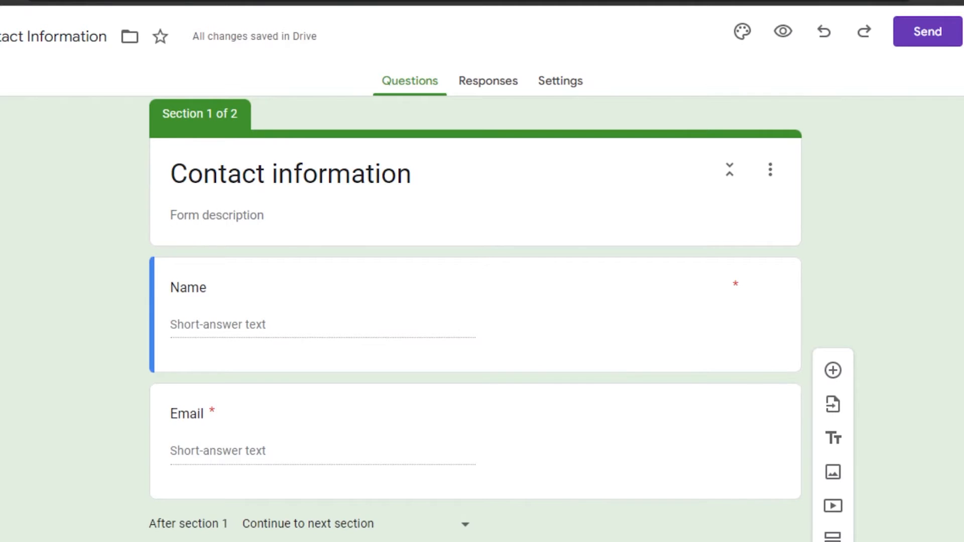
pyautogui.scroll(-7, 540, 360)
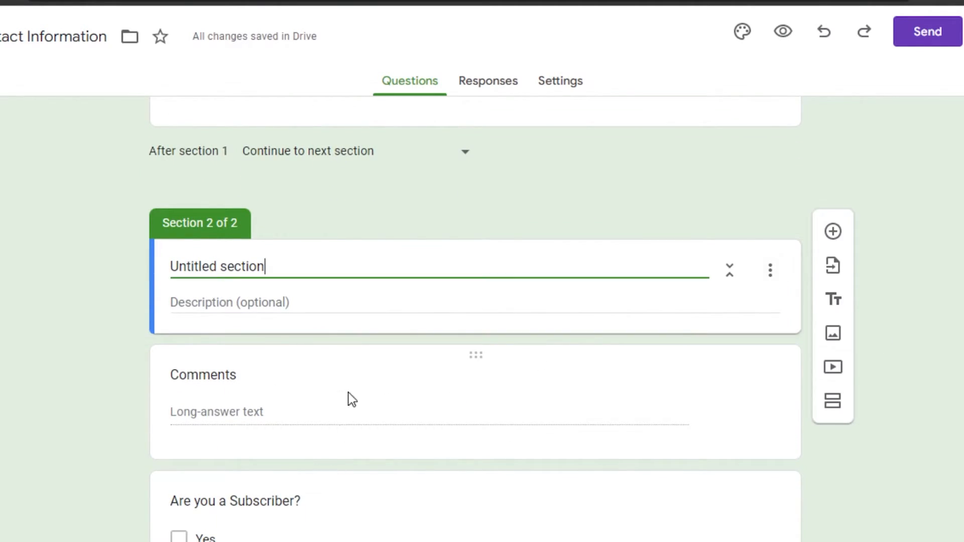
# Step: Delete the Comments question and title the second section "Subsribe"
pyautogui.moveTo(360, 361); pyautogui.dragTo(366, 439)
pyautogui.scroll(4, 476, 319)
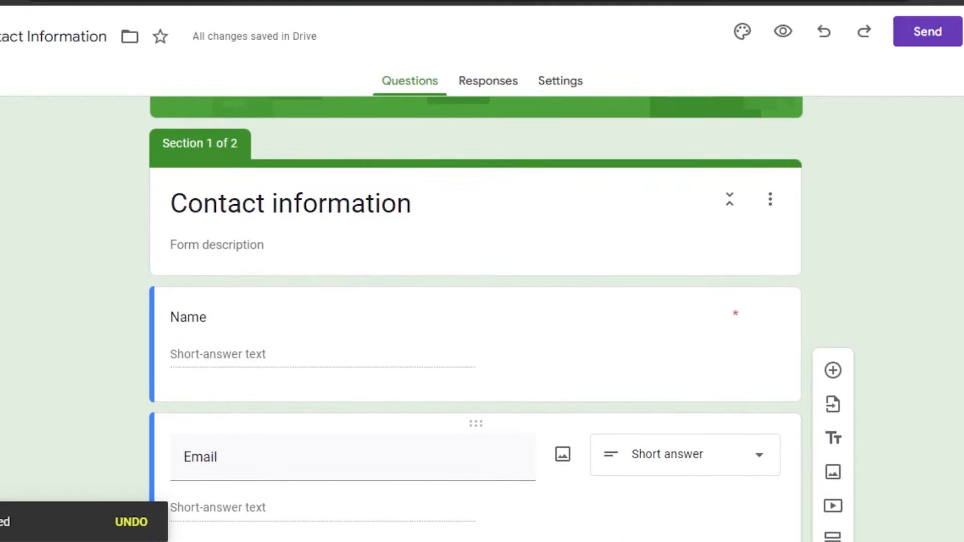
pyautogui.scroll(-3, 475, 319)
pyautogui.scroll(5, 149, 335)
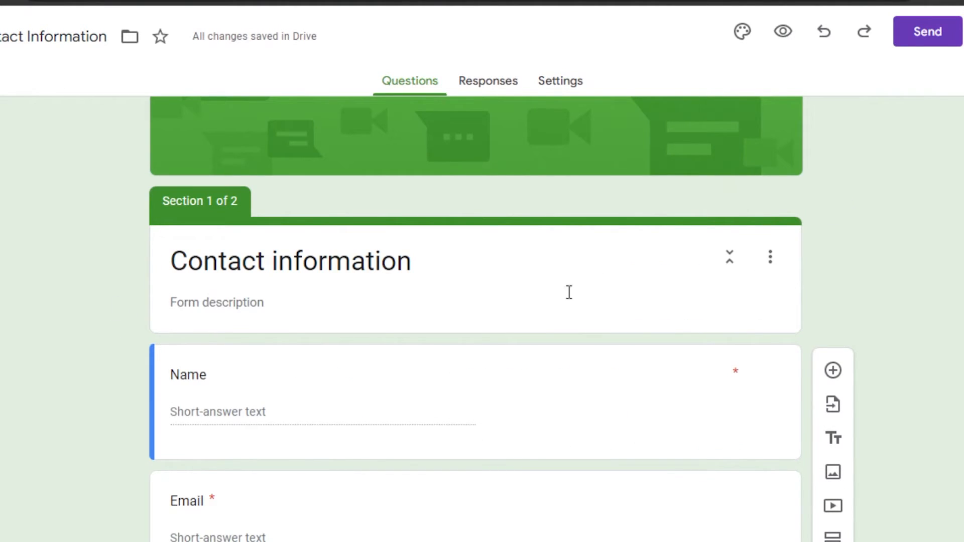
pyautogui.scroll(-9, 475, 319)
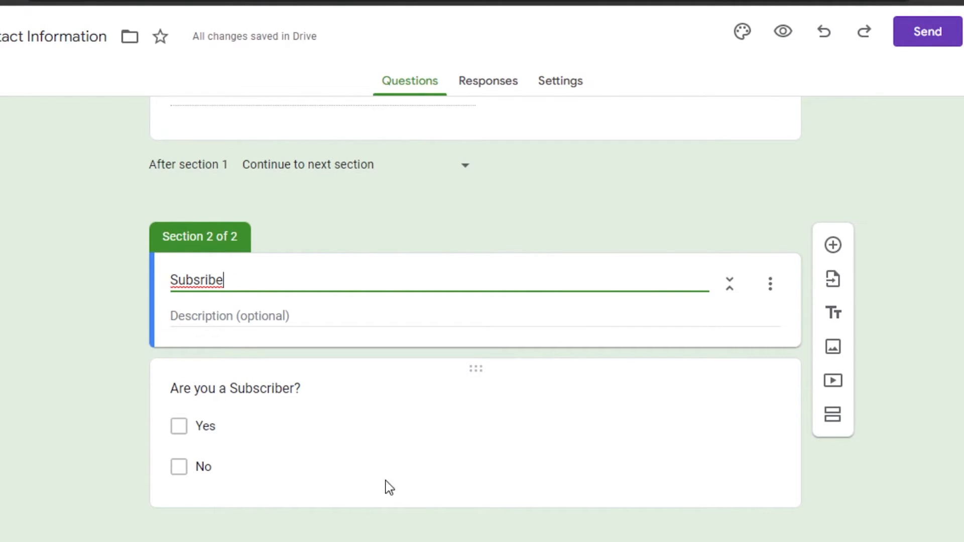
# Step: Add the short-answer question "Do you like our videos?" to the second section and place it below "Are you a Subscriber?"
pyautogui.click(835, 247)
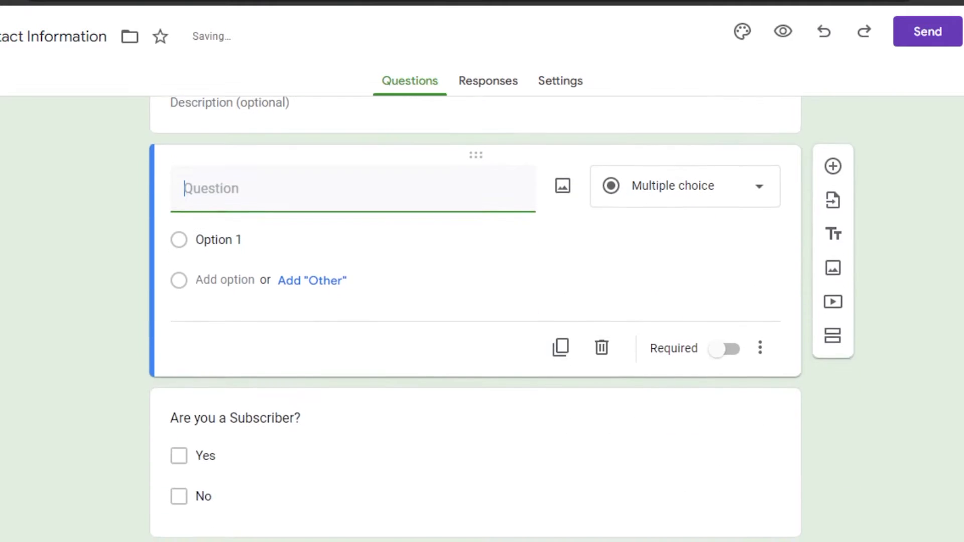
pyautogui.click(710, 199)
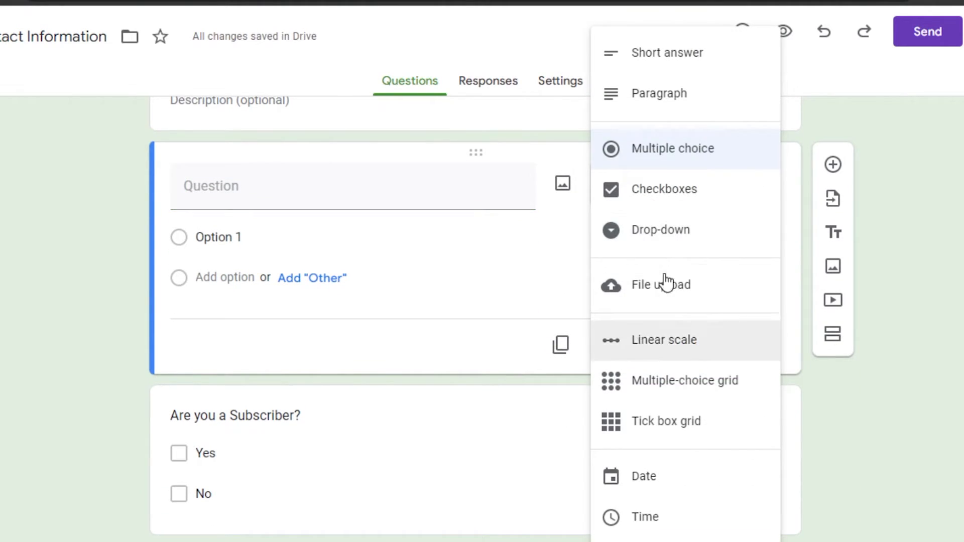
pyautogui.click(648, 55)
pyautogui.click(340, 209)
pyautogui.write('Do you like our videos?')
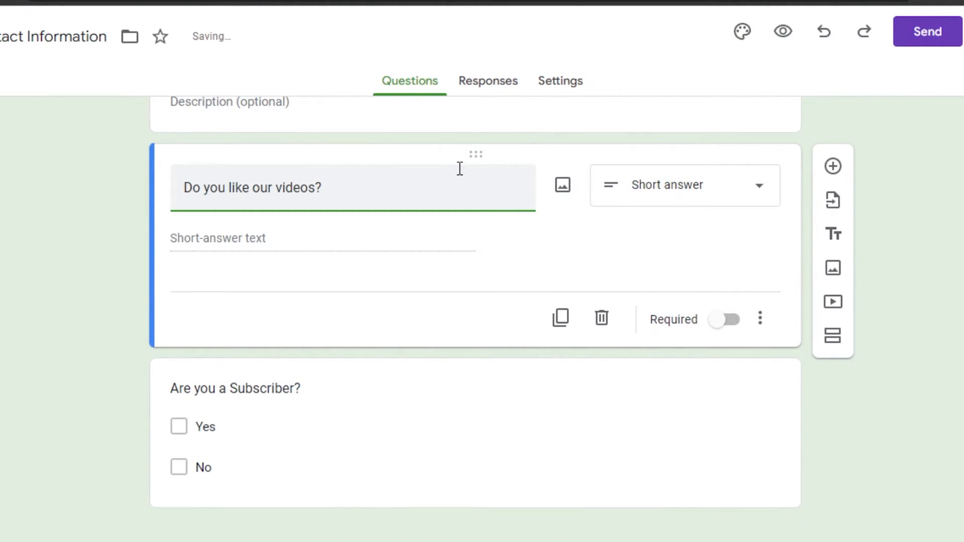
pyautogui.moveTo(455, 158); pyautogui.dragTo(451, 394)
# Step: Change the form's theme colour to purple and close the theme settings
pyautogui.scroll(12, 475, 319)
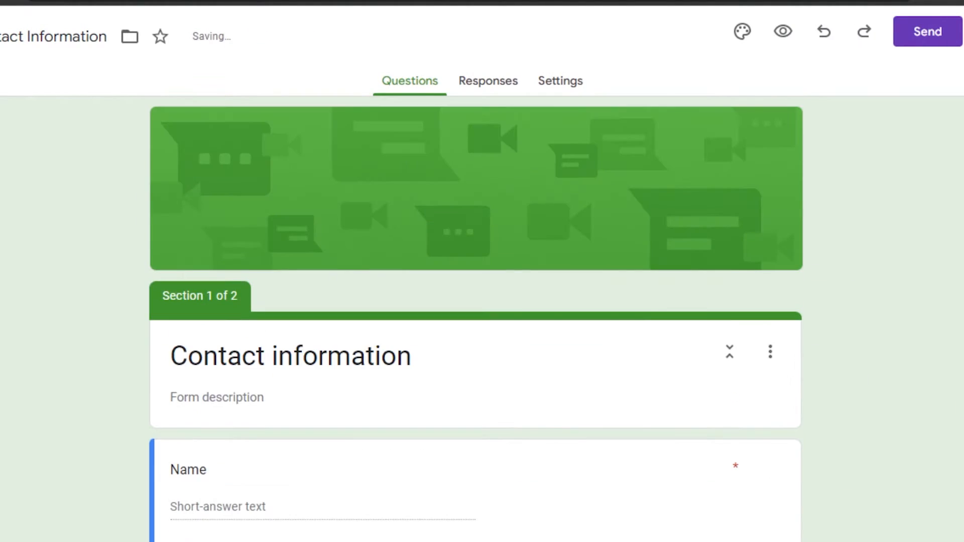
pyautogui.scroll(-10, 475, 318)
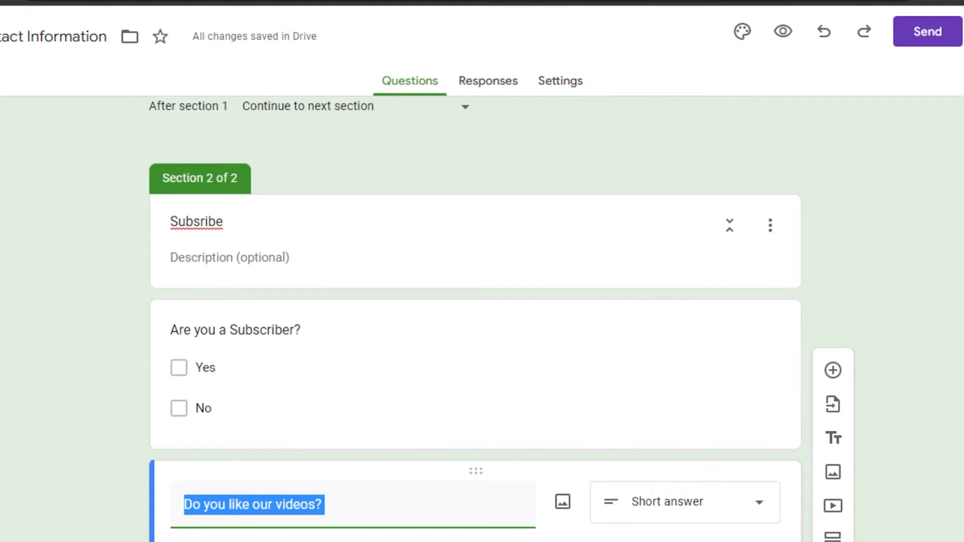
pyautogui.scroll(15, 475, 319)
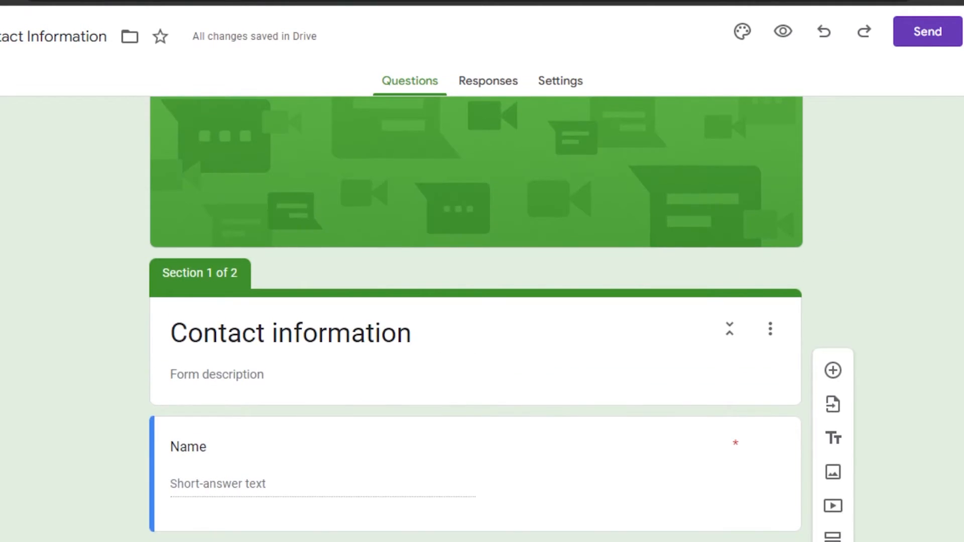
pyautogui.click(742, 32)
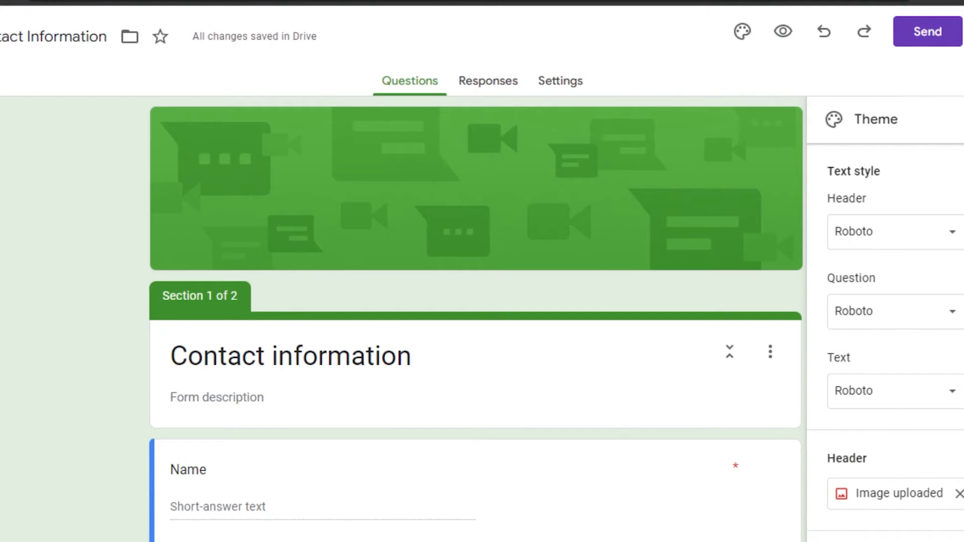
pyautogui.scroll(-4, 886, 344)
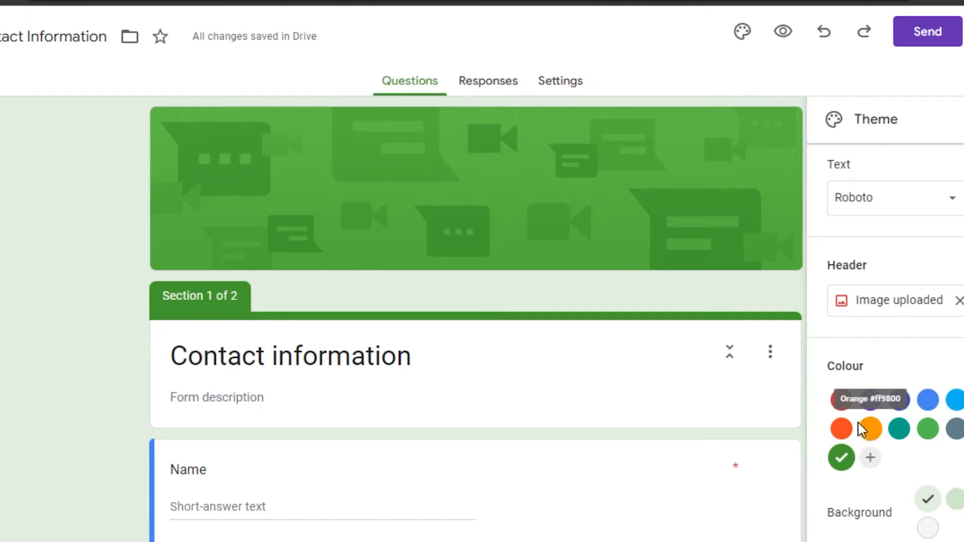
pyautogui.click(871, 403)
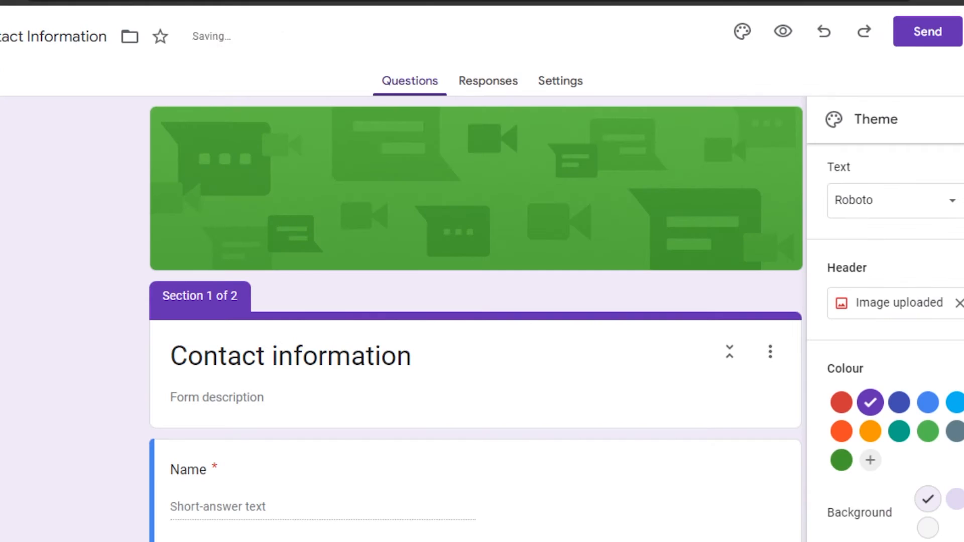
pyautogui.click(963, 120)
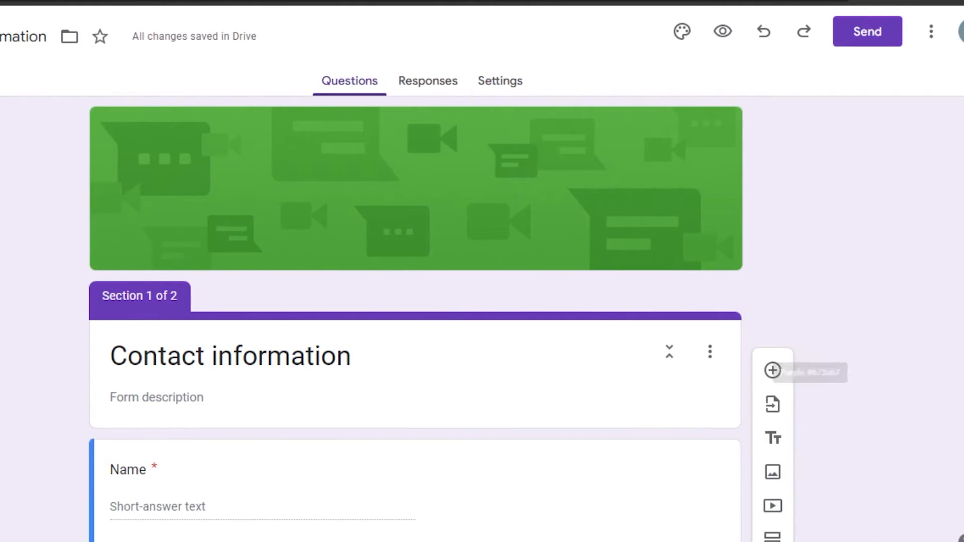
# Step: Review the form and its additional options and switch back to the Contact us page in Google Sites
pyautogui.scroll(-10, 416, 319)
pyautogui.scroll(9, 416, 320)
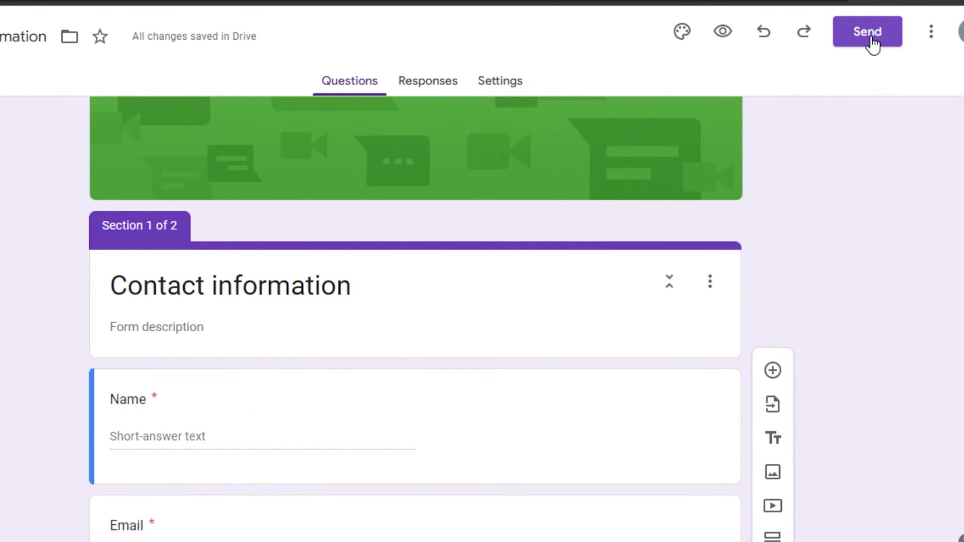
pyautogui.click(931, 31)
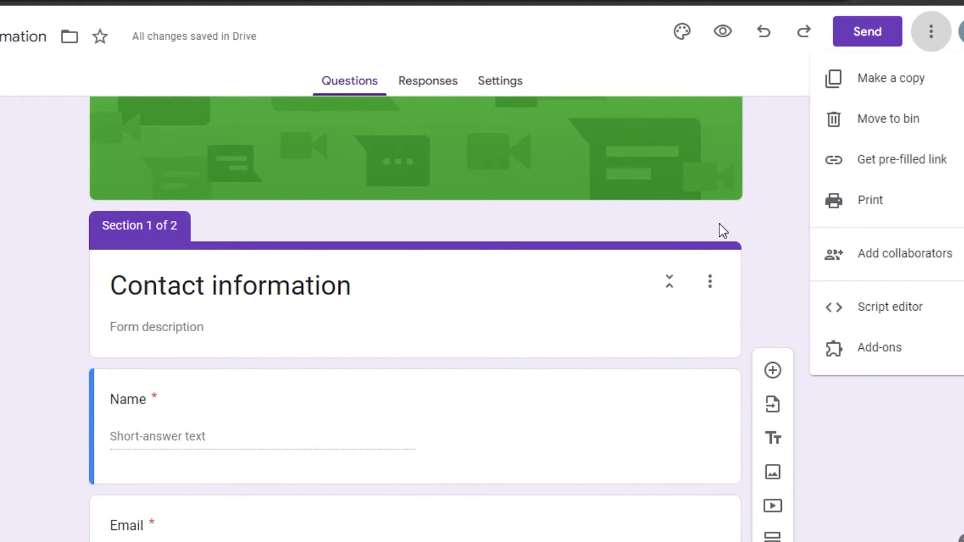
pyautogui.click(778, 182)
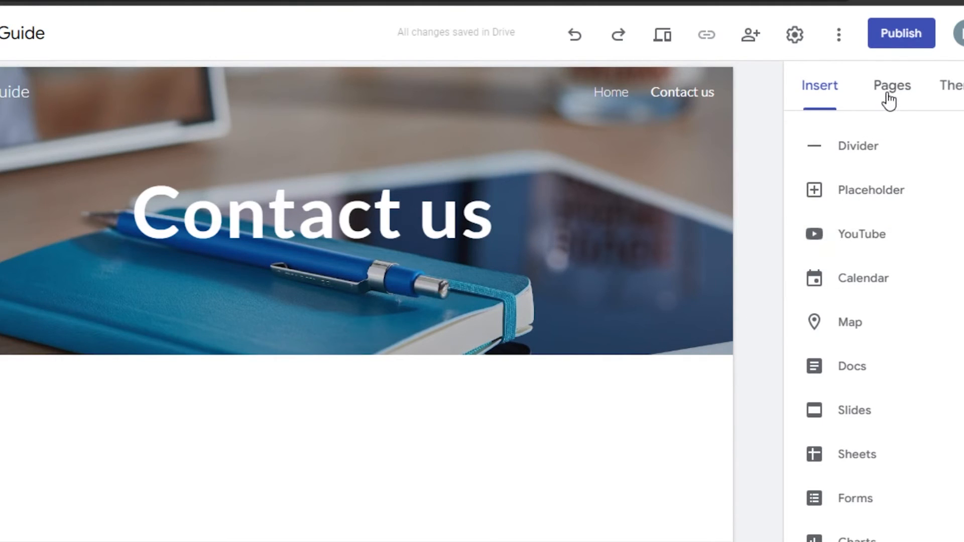
# Step: Insert the Contact Information form from the recent forms into the Contact us page below the header banner
pyautogui.click(849, 499)
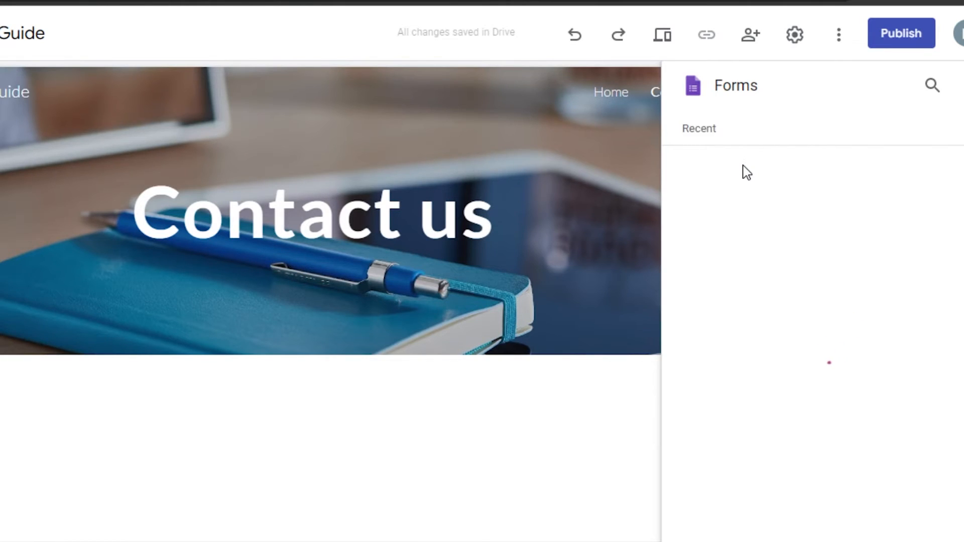
pyautogui.click(741, 254)
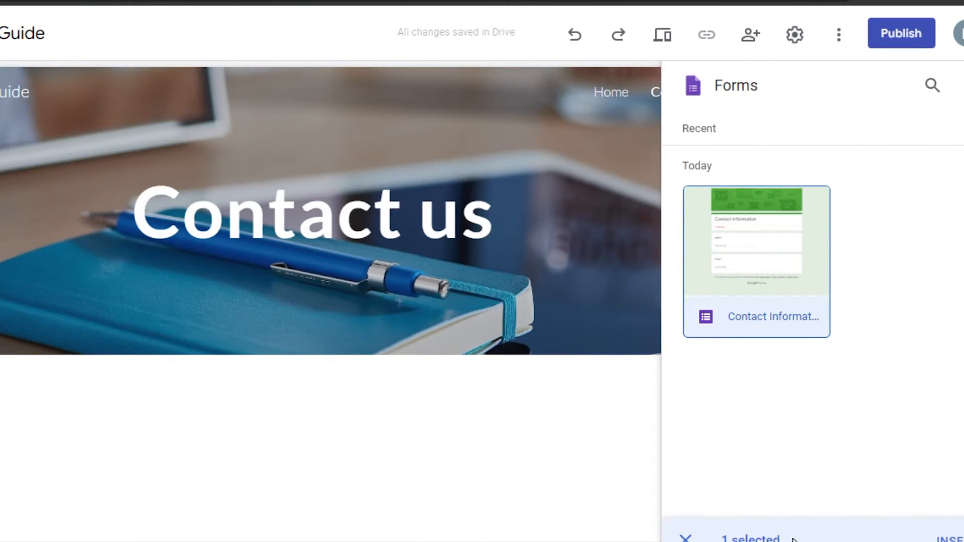
pyautogui.click(947, 539)
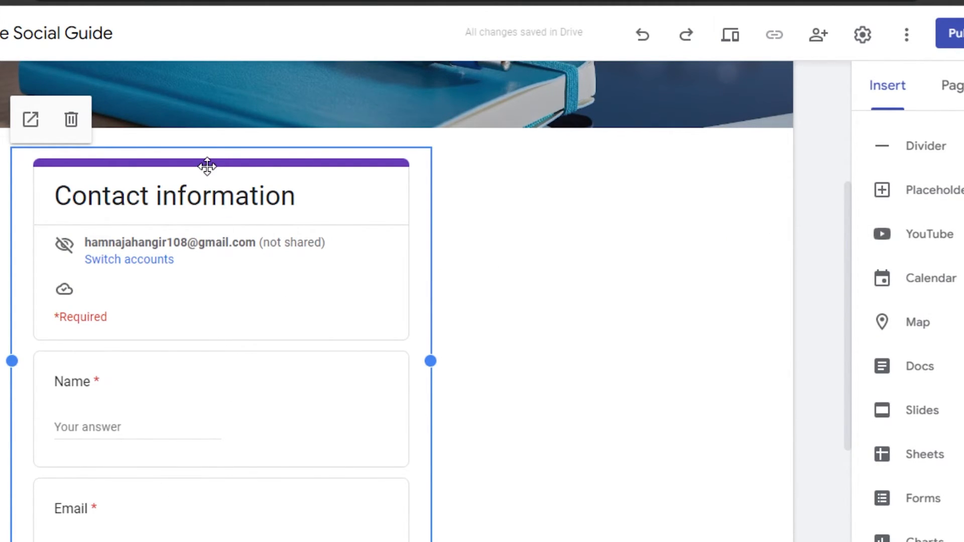
# Step: Centre the embedded Contact information form horizontally on the Contact us page and check its placement below the header banner
pyautogui.moveTo(207, 166); pyautogui.dragTo(361, 179)
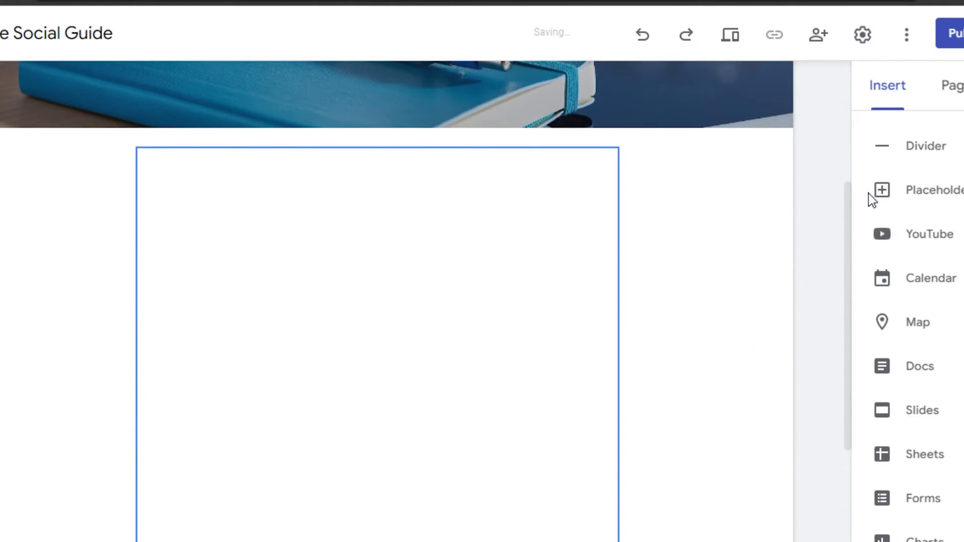
pyautogui.moveTo(850, 198); pyautogui.dragTo(852, 273)
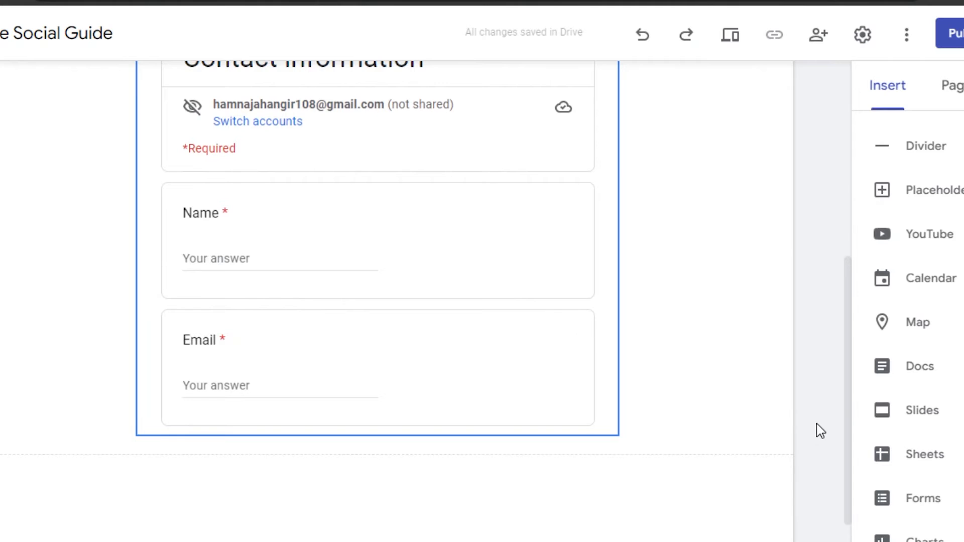
pyautogui.moveTo(849, 472); pyautogui.dragTo(856, 191)
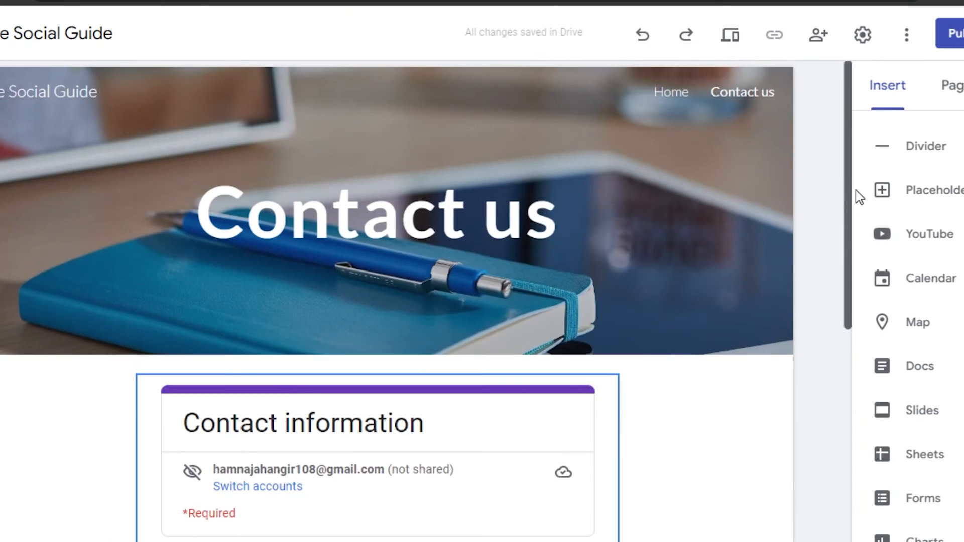
# Step: Shorten the page's header title to "Contact" and dismiss the blank pop-up window
pyautogui.click(563, 223)
pyautogui.press('BackSpace')
pyautogui.press('BackSpace')
pyautogui.press('BackSpace')
pyautogui.click(864, 238)
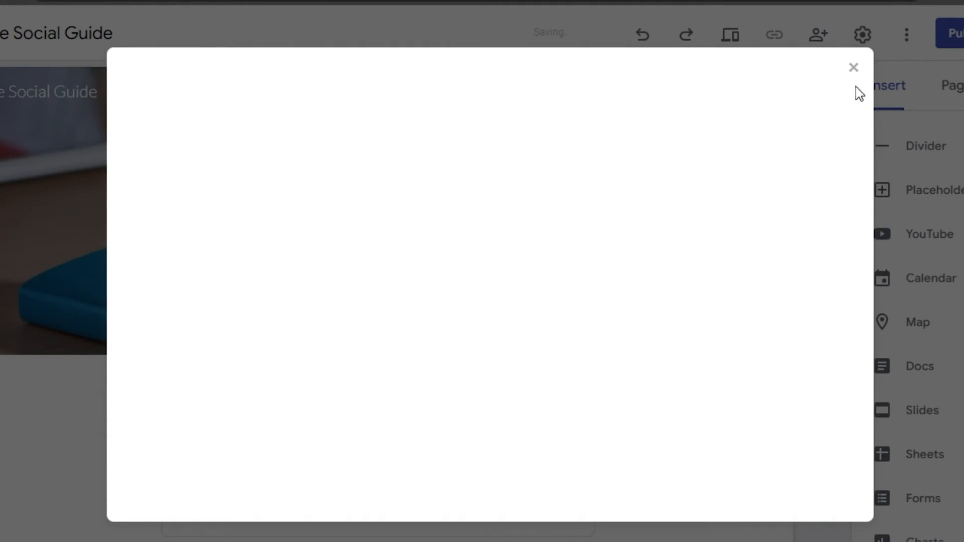
pyautogui.click(856, 70)
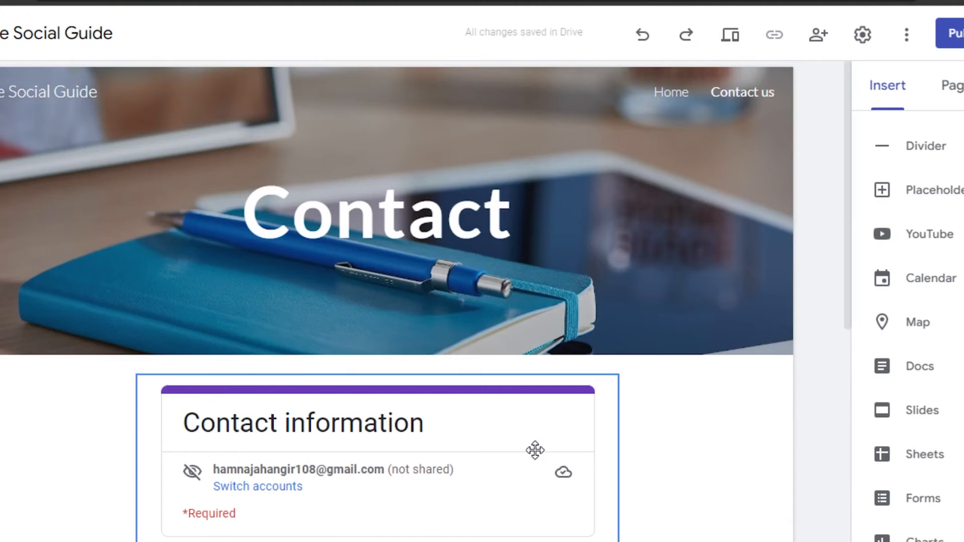
# Step: Review the Contact us page with its embedded form, then go to the Home page and look through its content
pyautogui.moveTo(849, 209); pyautogui.dragTo(861, 372)
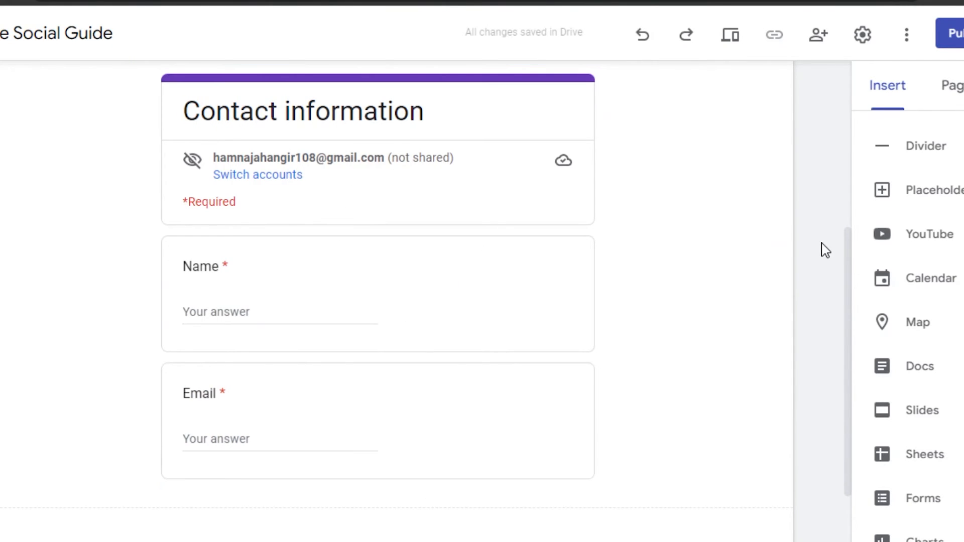
pyautogui.moveTo(850, 340); pyautogui.dragTo(856, 182)
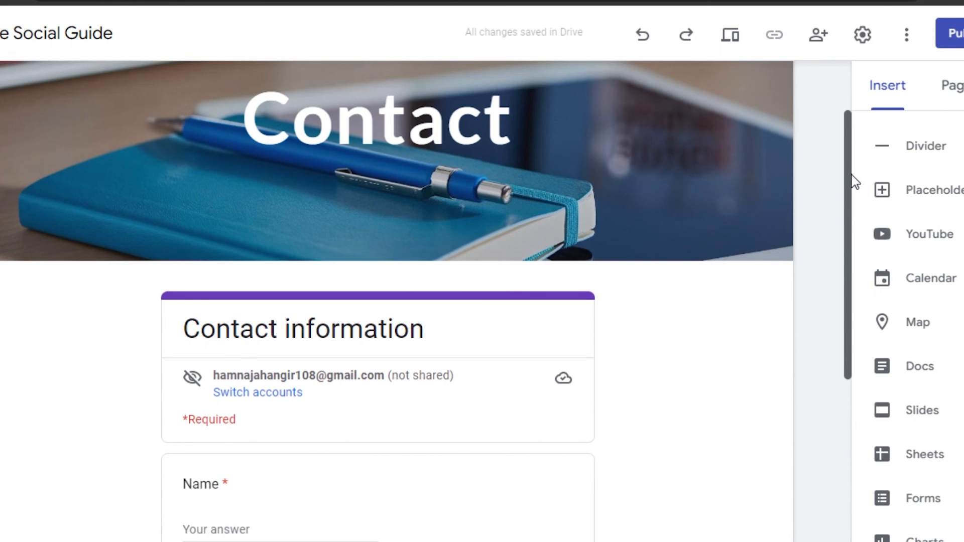
pyautogui.scroll(-5, 855, 181)
pyautogui.scroll(6, 872, 351)
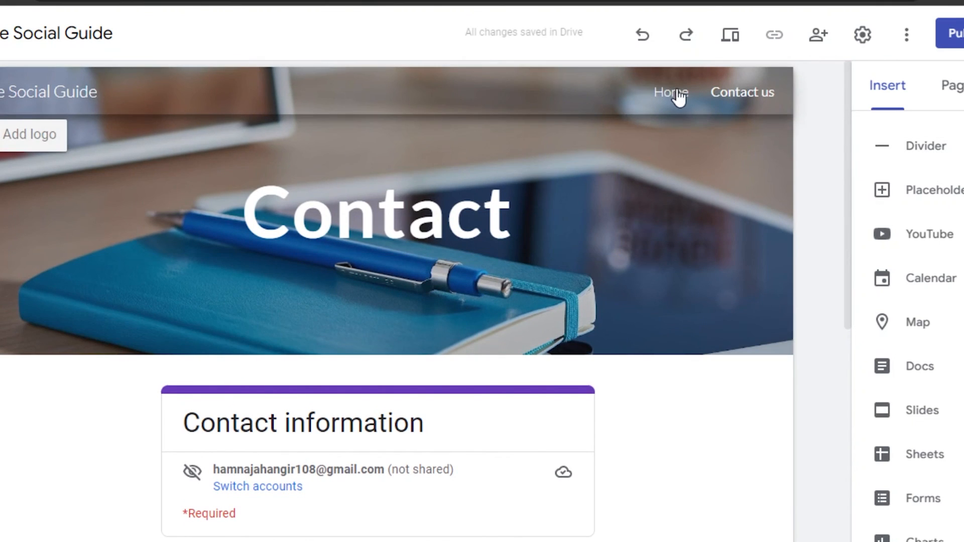
pyautogui.click(682, 96)
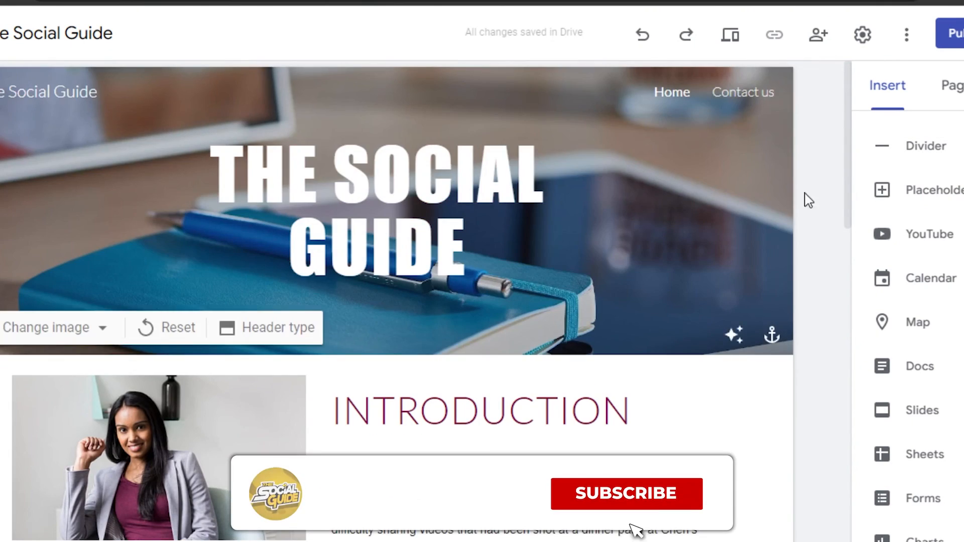
pyautogui.scroll(-5, 850, 172)
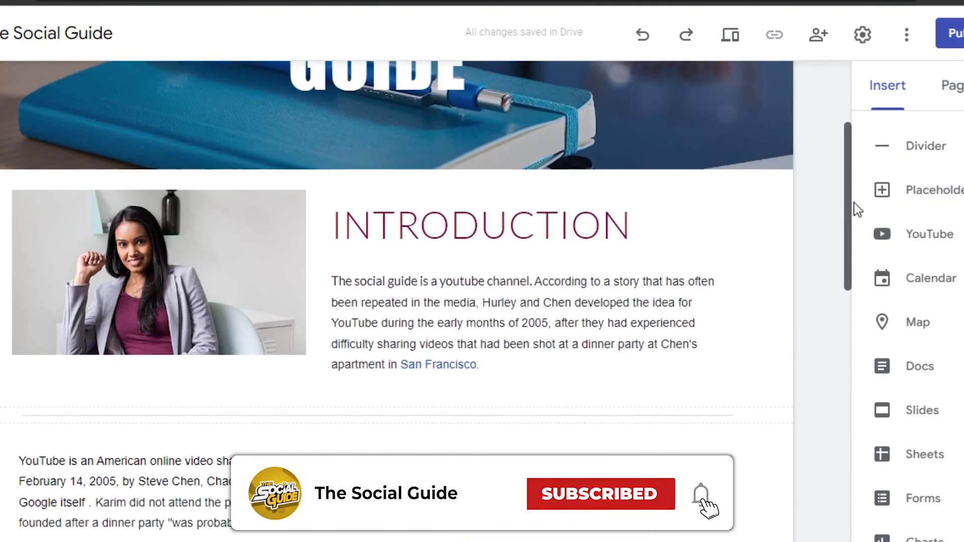